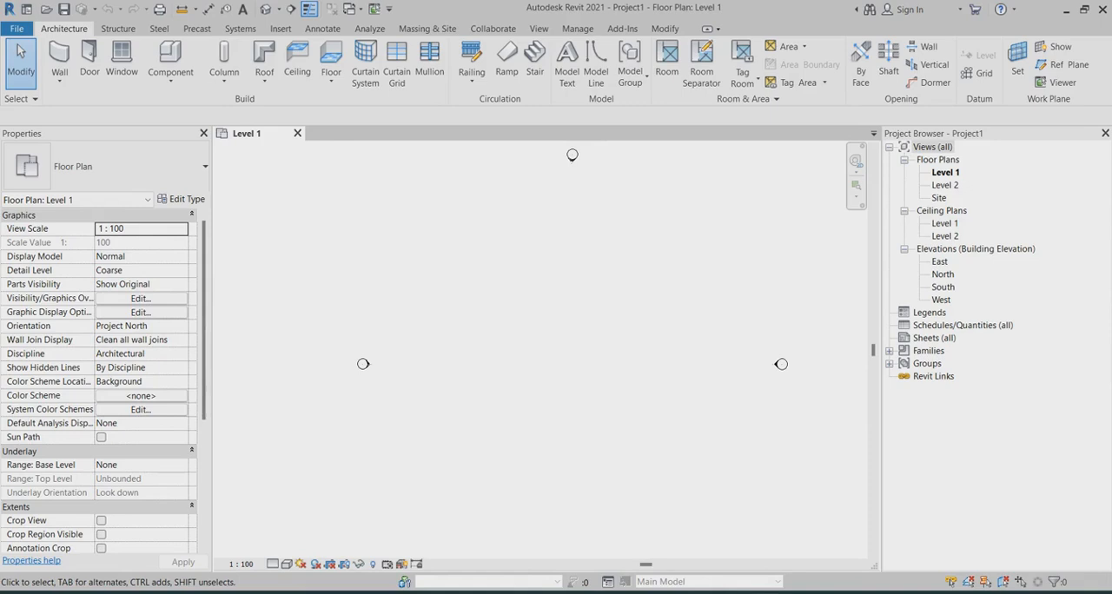
Step: Draw a 400 mm horizontal architectural wall near the middle of the Level 1 plan, with its top constrained up to Level 2
scroll(574, 319, "down", 2)
left_click(60, 78)
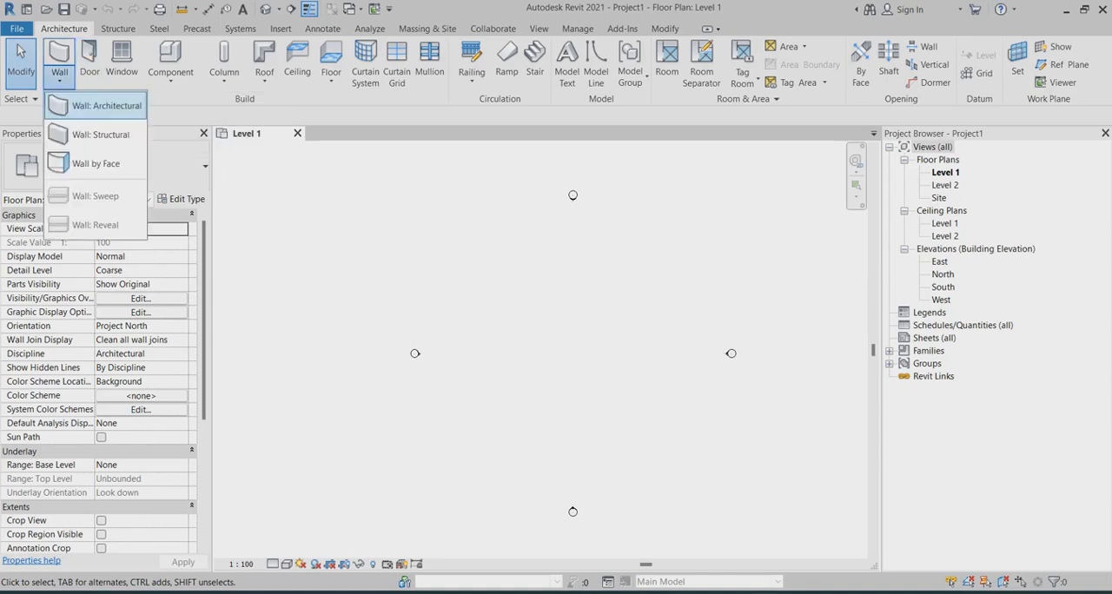
left_click(98, 106)
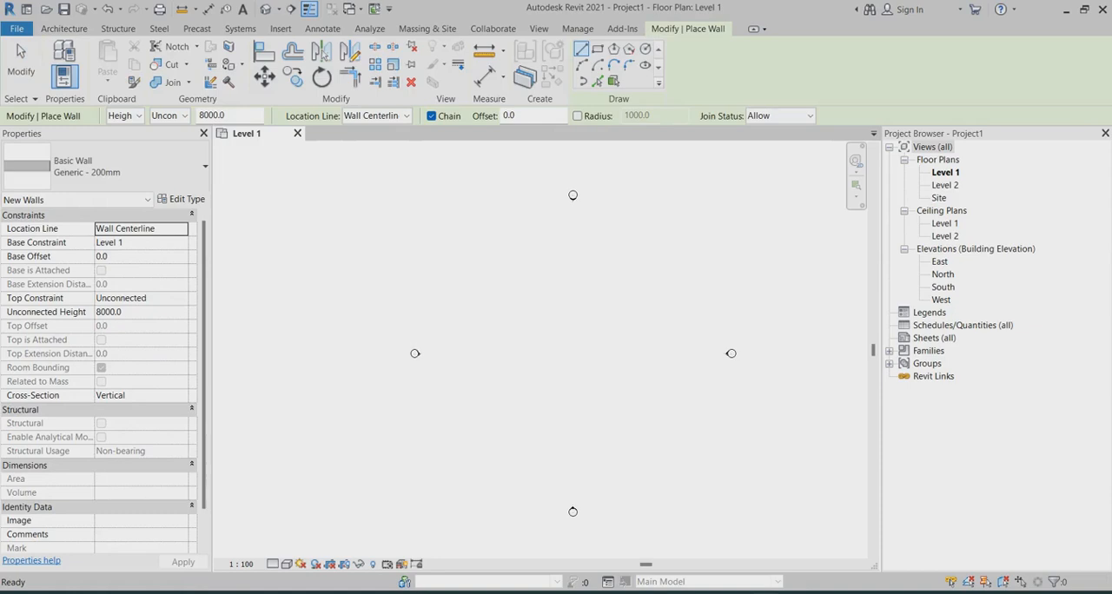
left_click(182, 298)
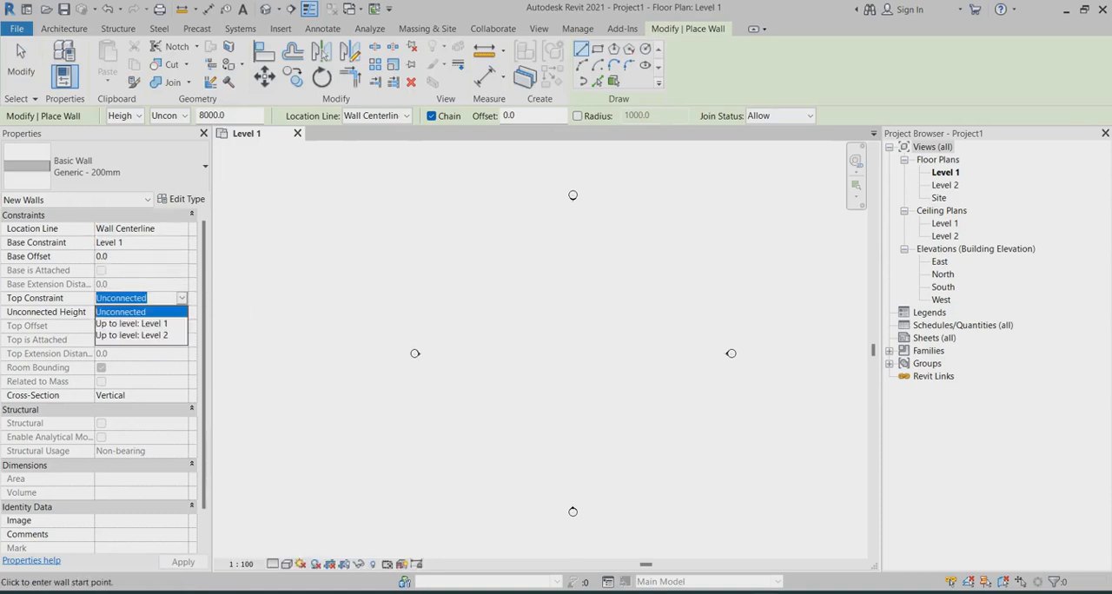
left_click(133, 335)
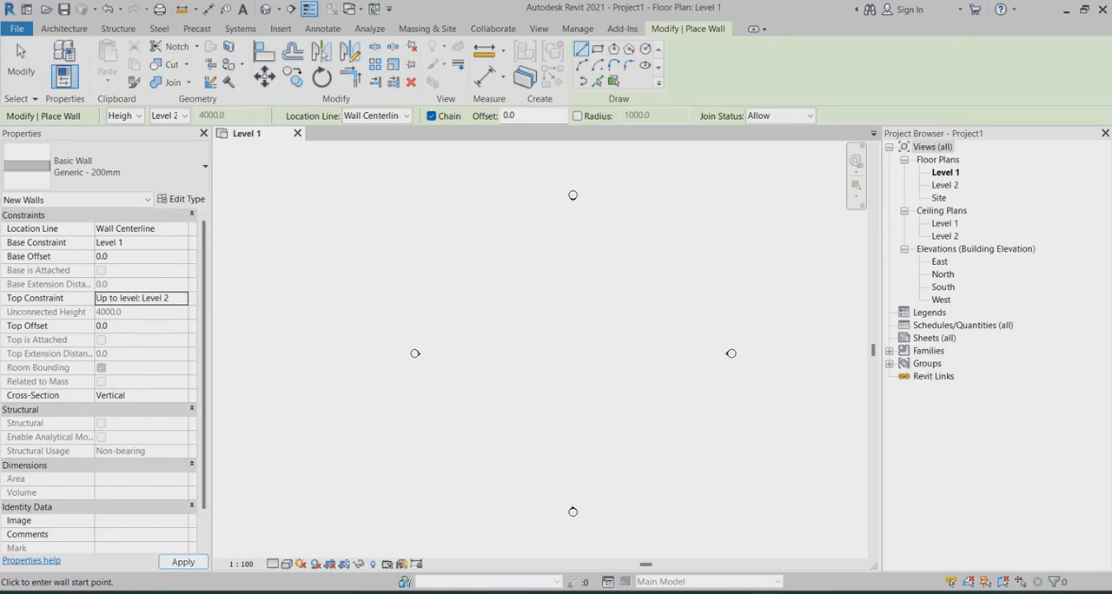
scroll(571, 350, "up", 3)
left_click(536, 332)
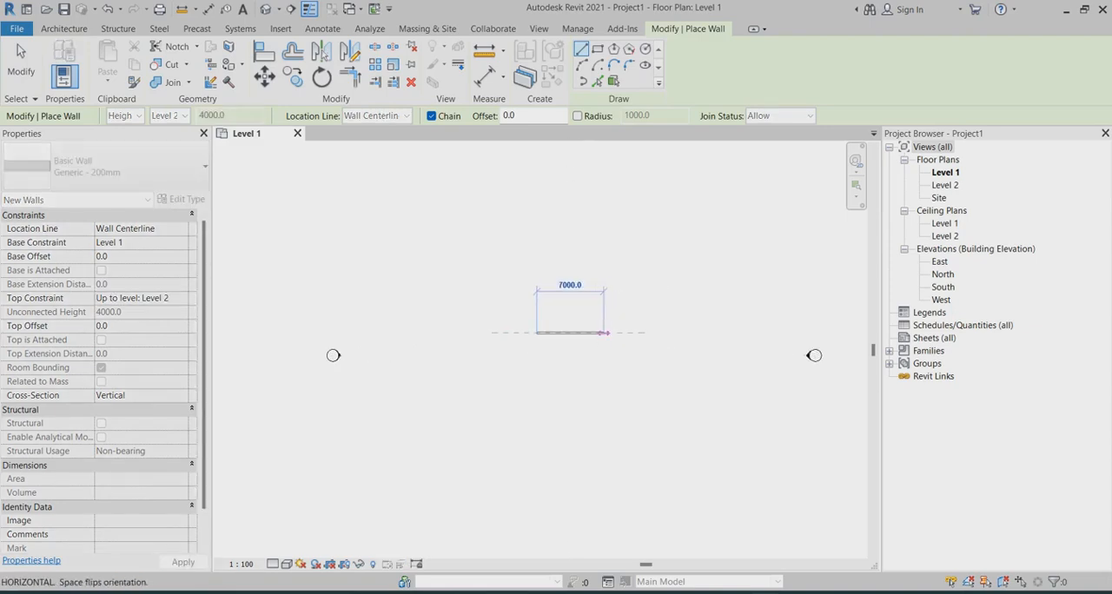
type("400")
key("Return")
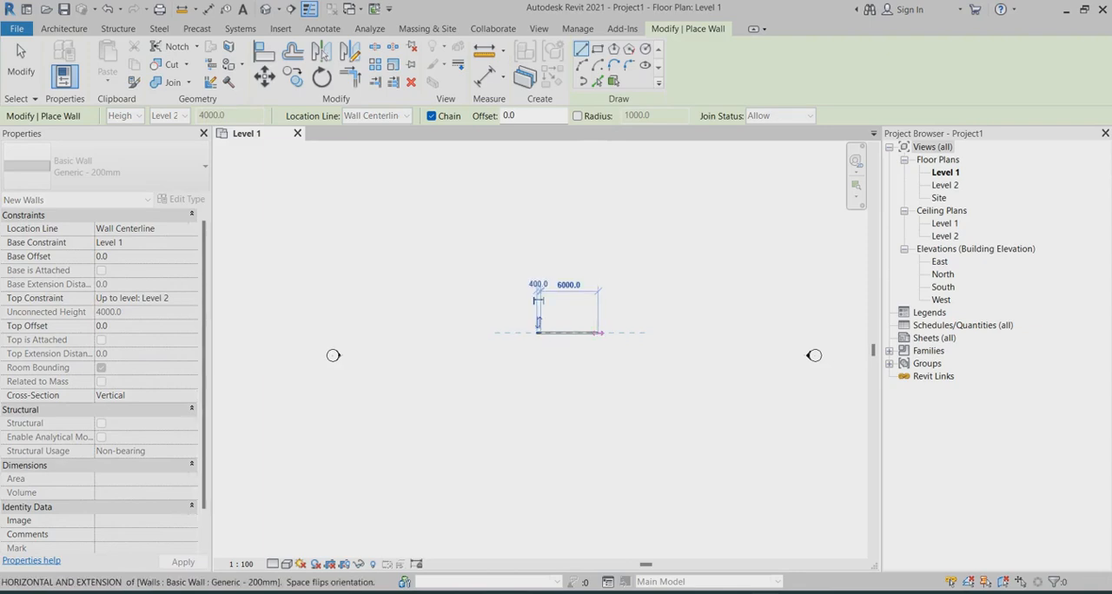
right_click(605, 332)
left_click(637, 339)
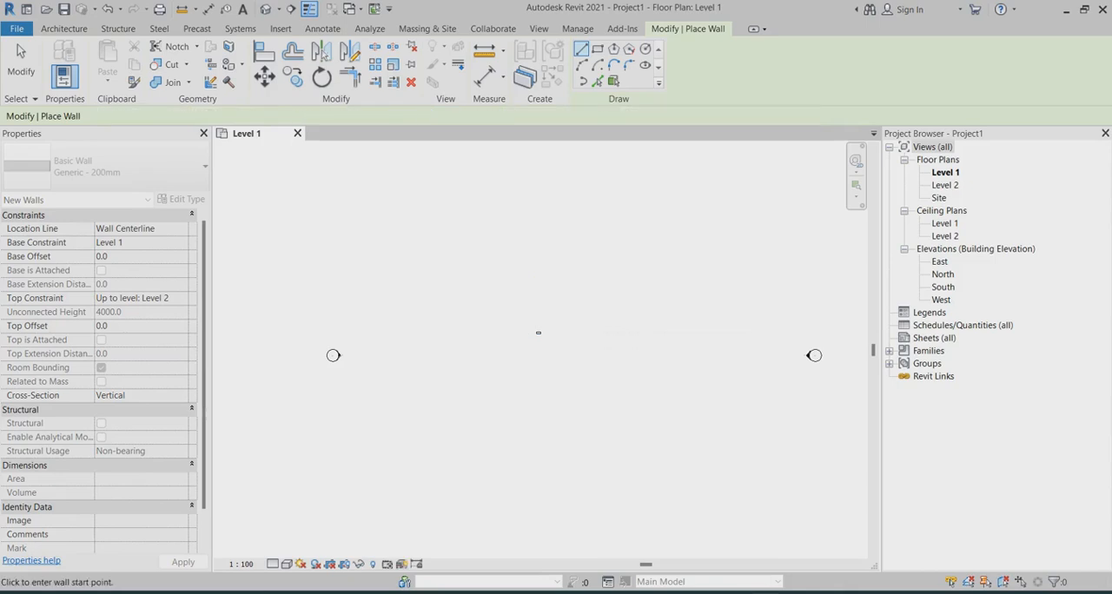
left_click(21, 62)
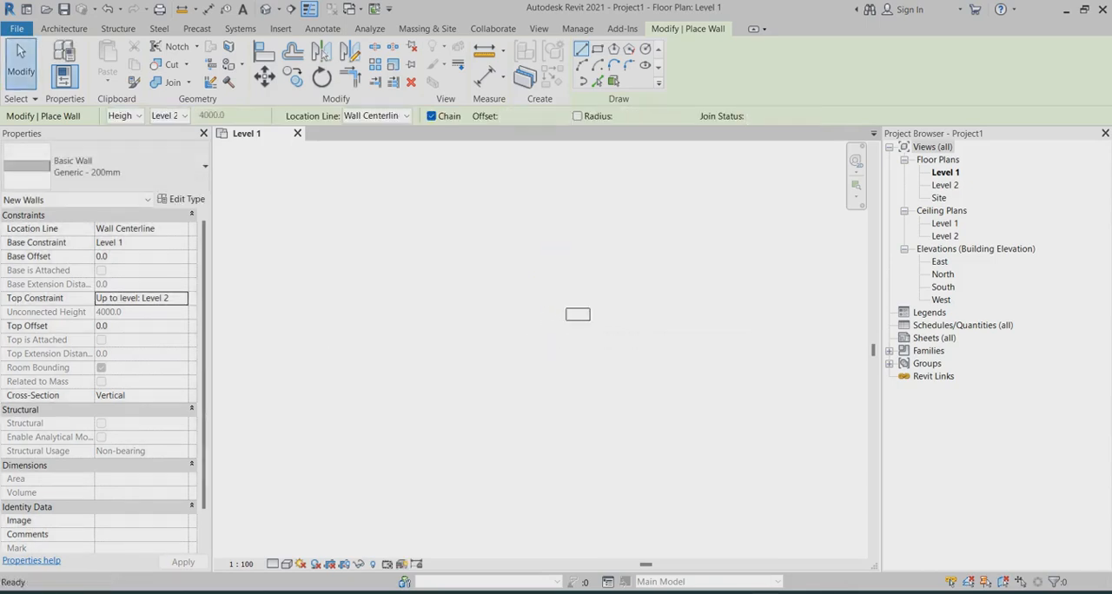
Step: Set the length of the short horizontal wall to 4000 mm
left_click(587, 314)
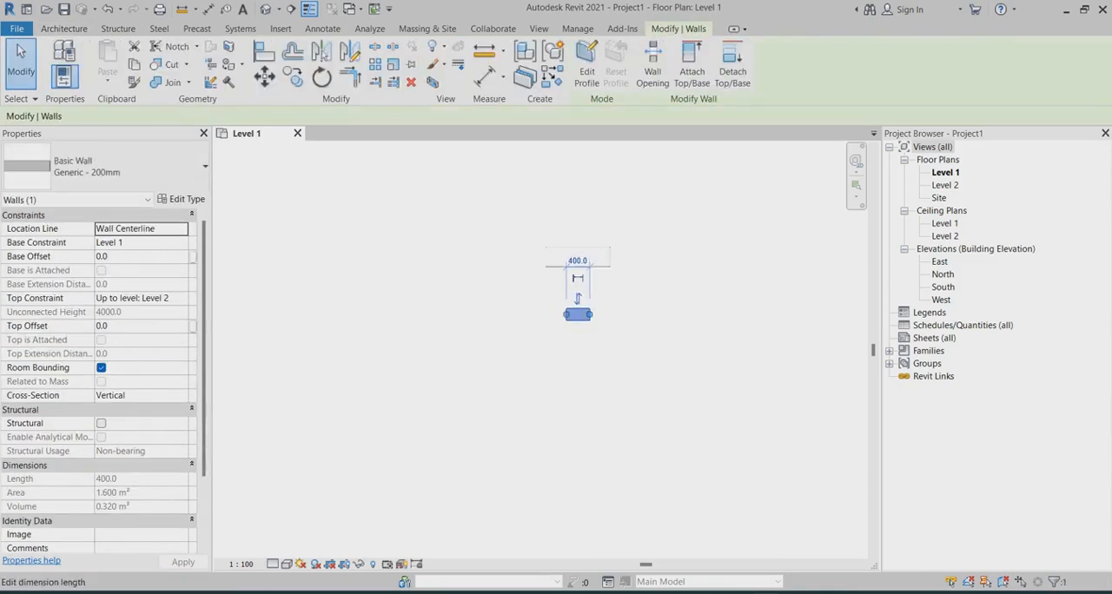
left_click(578, 261)
type("4")
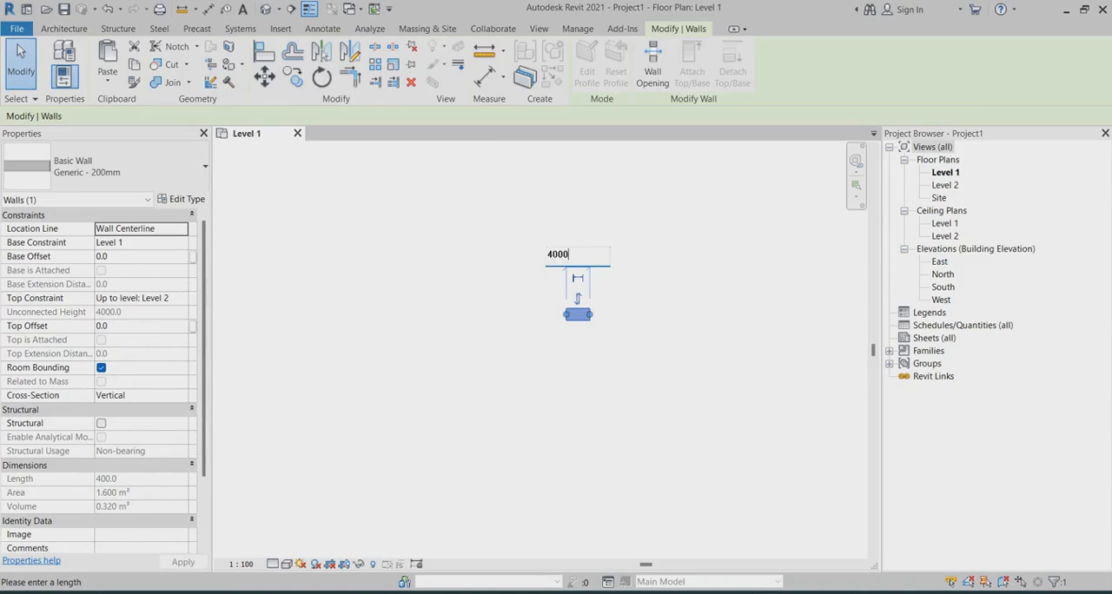
type("000")
key("Return")
scroll(584, 322, "down", 2)
key("Escape")
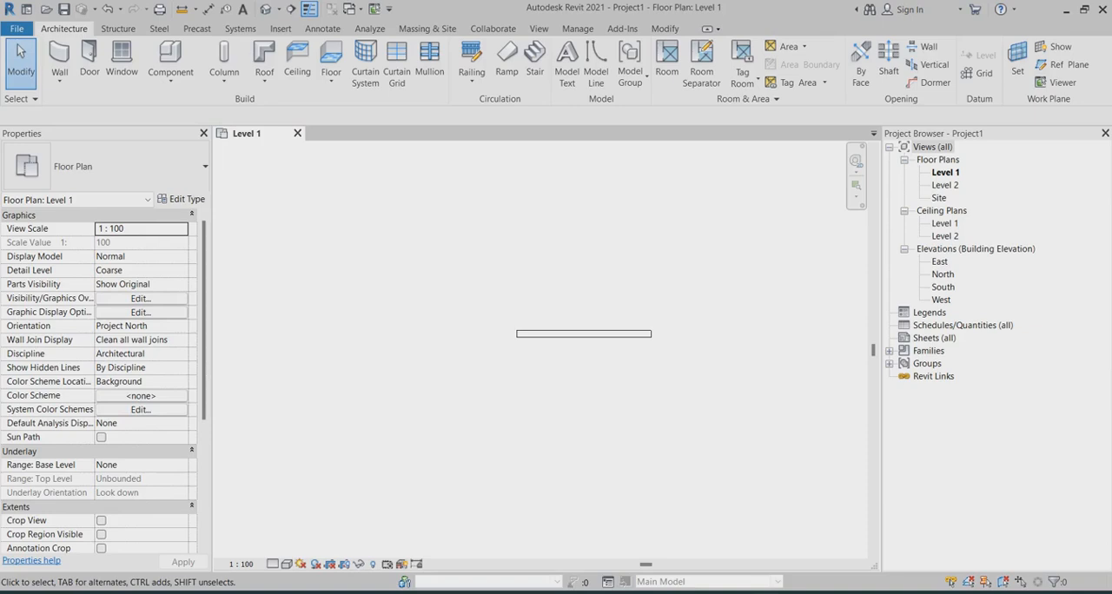
Step: Open the East elevation and set the elevation of Level 2 to 6000 mm
double_click(940, 261)
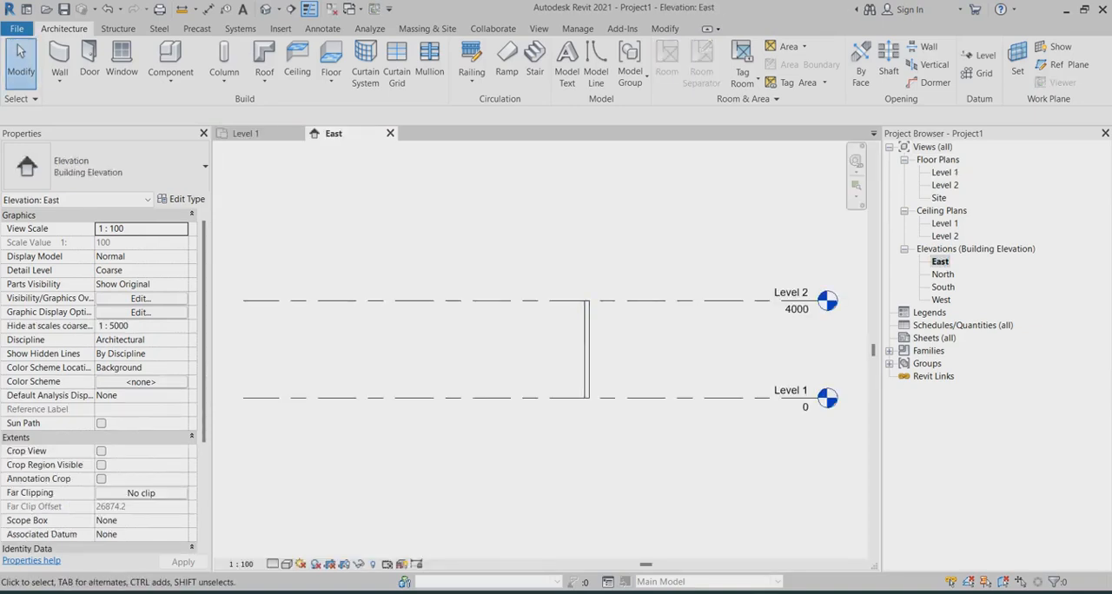
left_click(817, 301)
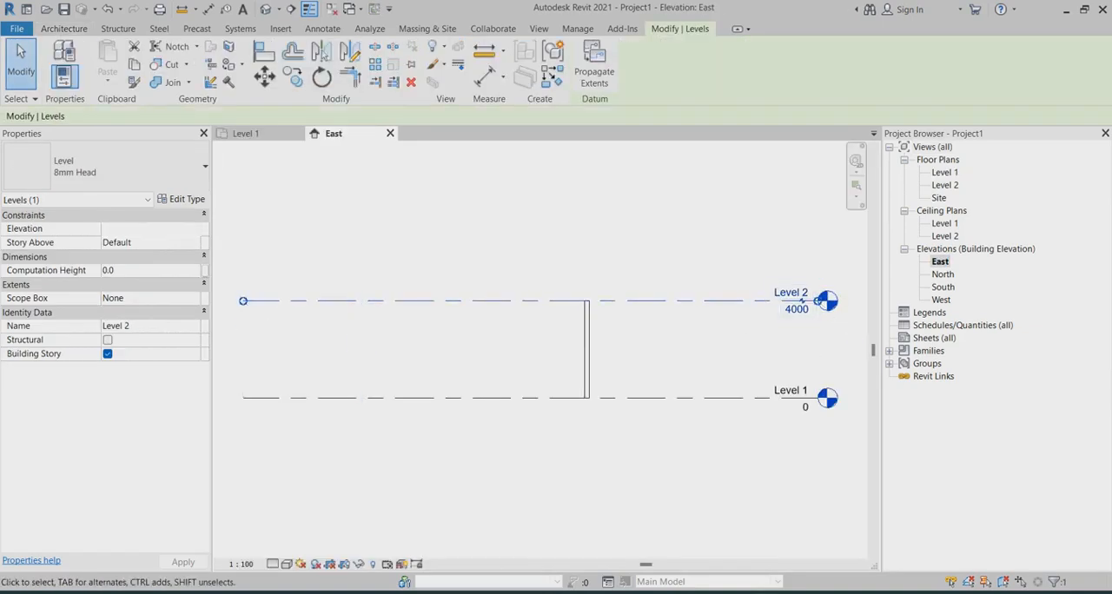
type("600")
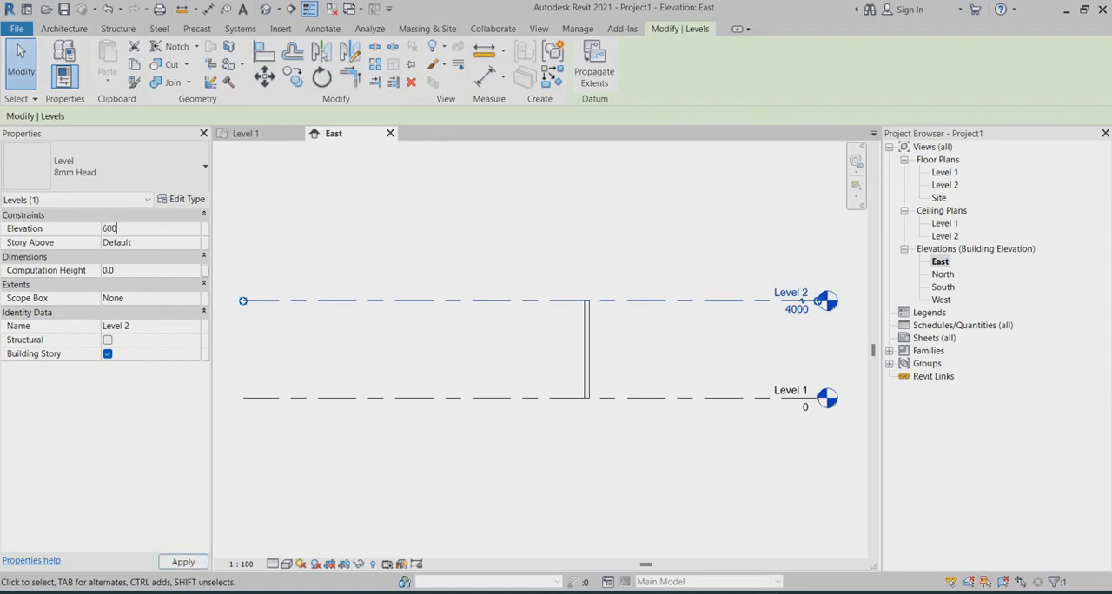
type("0")
key("Return")
key("Escape")
Step: Return to the Level 1 floor plan and the area around the horizontal wall
left_click(944, 172)
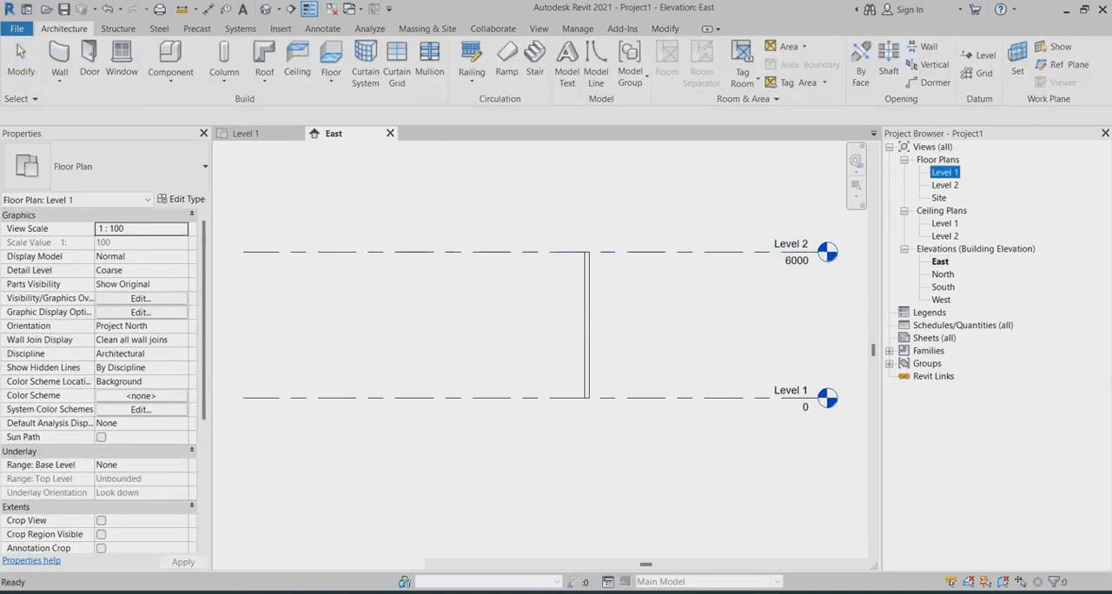
double_click(944, 172)
scroll(538, 372, "up", 4)
scroll(406, 280, "down", 1)
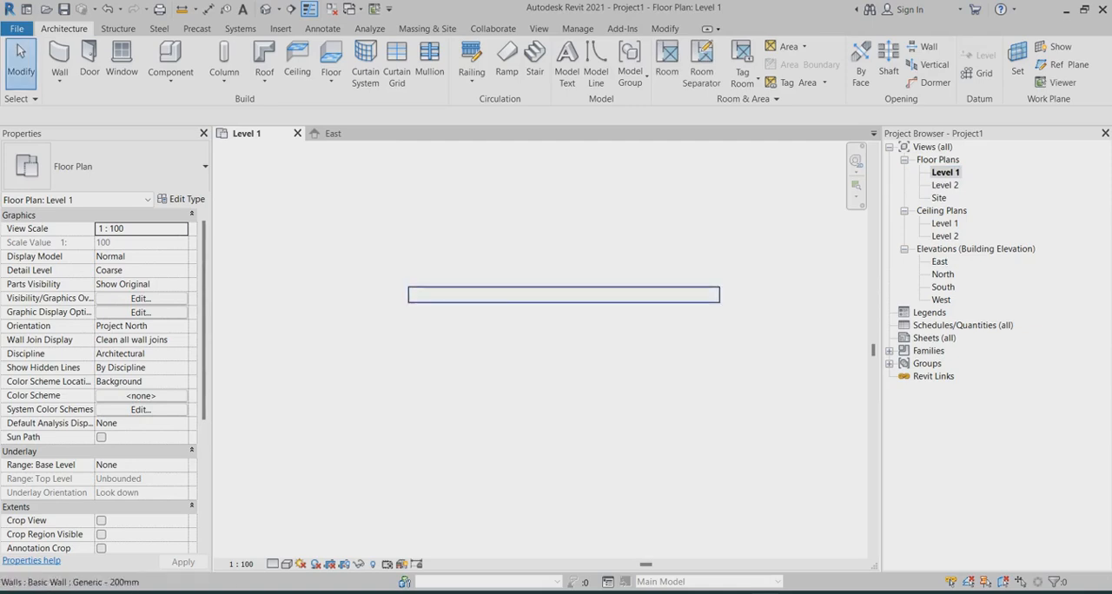
scroll(667, 295, "up", 1)
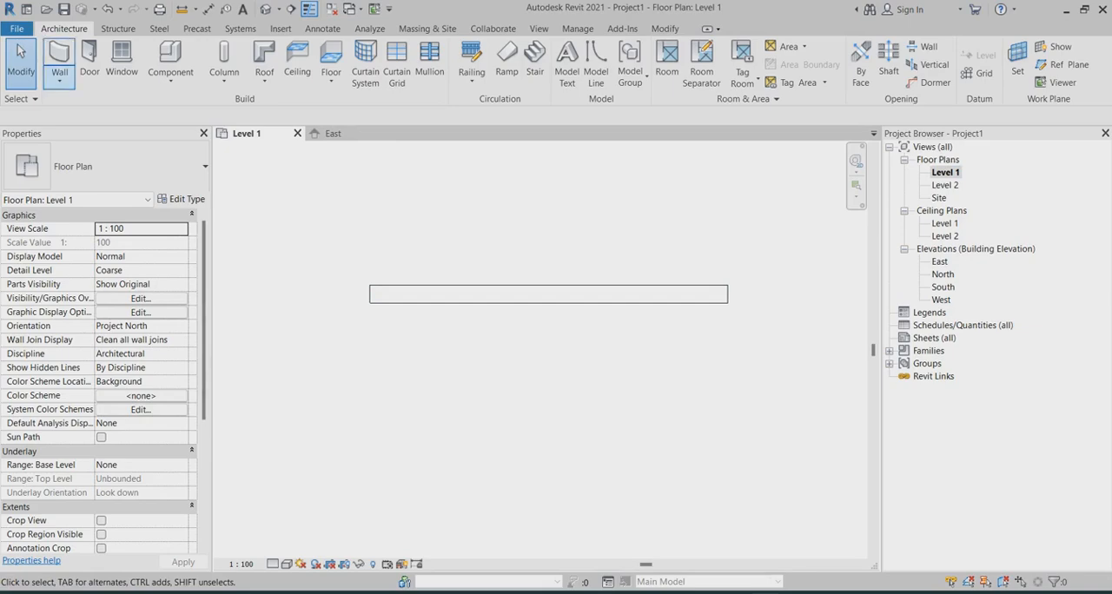
Step: Draw a Storefront curtain wall parallel to the basic wall, about 200 mm below its lower face and spanning between the same ends
left_click(59, 80)
left_click(97, 105)
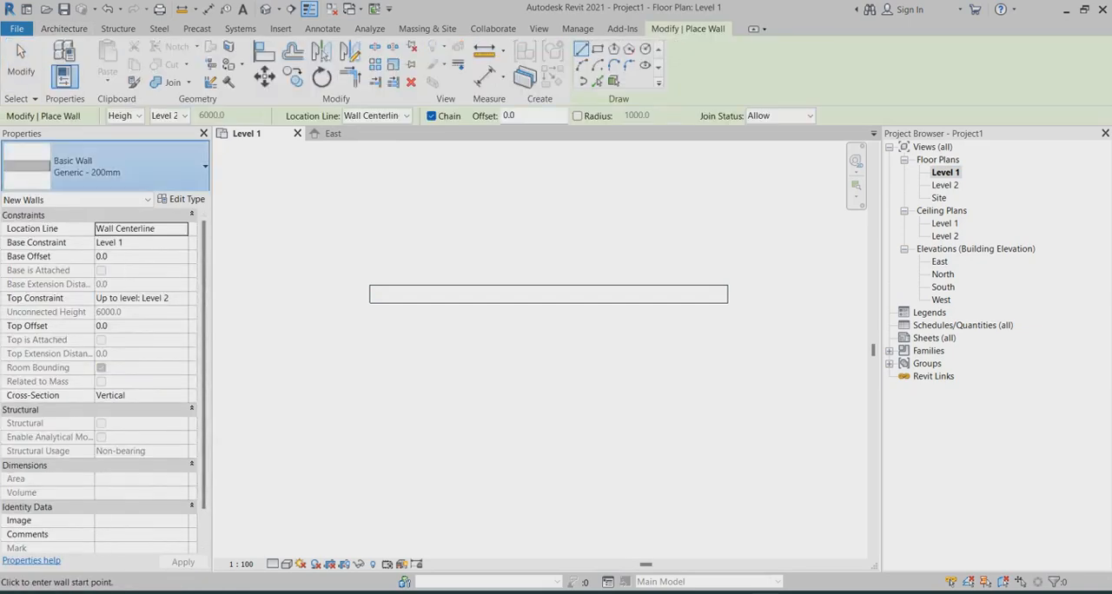
left_click(122, 167)
scroll(96, 382, "down", 4)
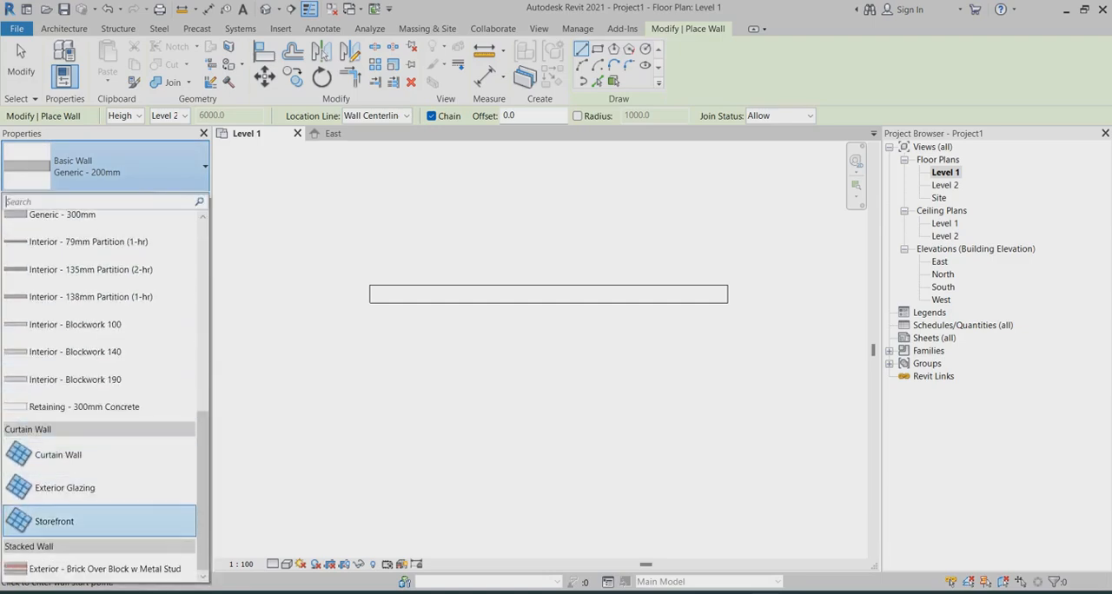
left_click(61, 516)
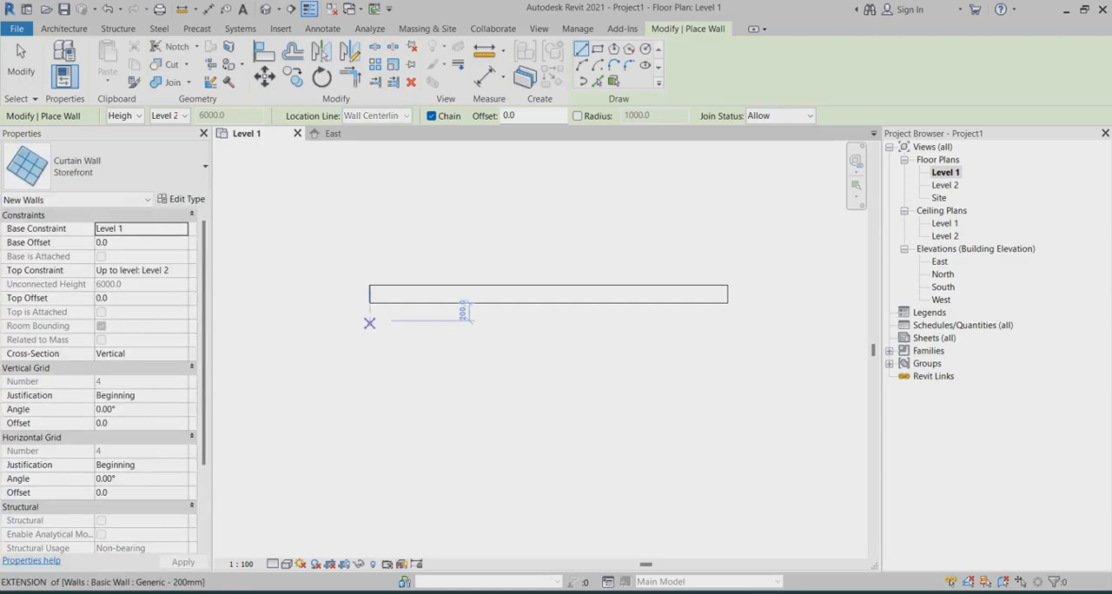
left_click(369, 320)
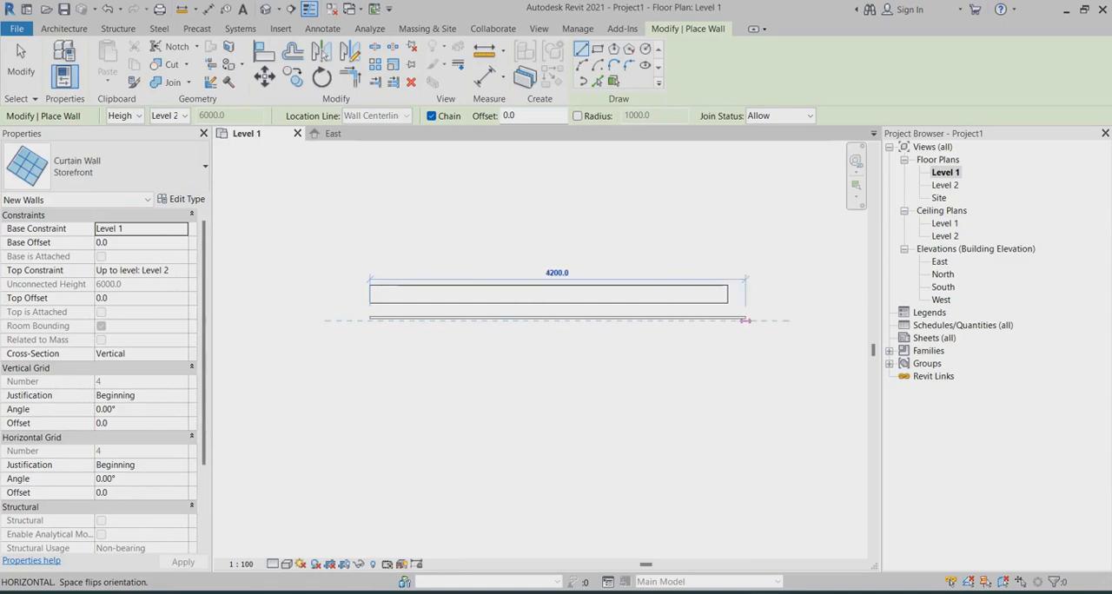
left_click(728, 320)
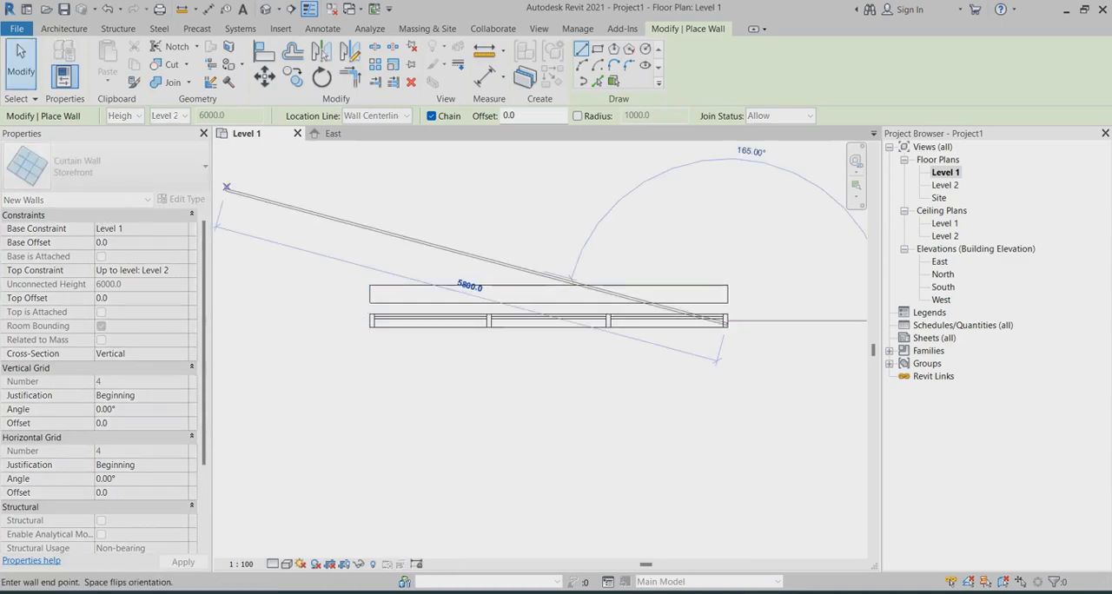
left_click(21, 61)
scroll(410, 308, "up", 2)
left_click(410, 332)
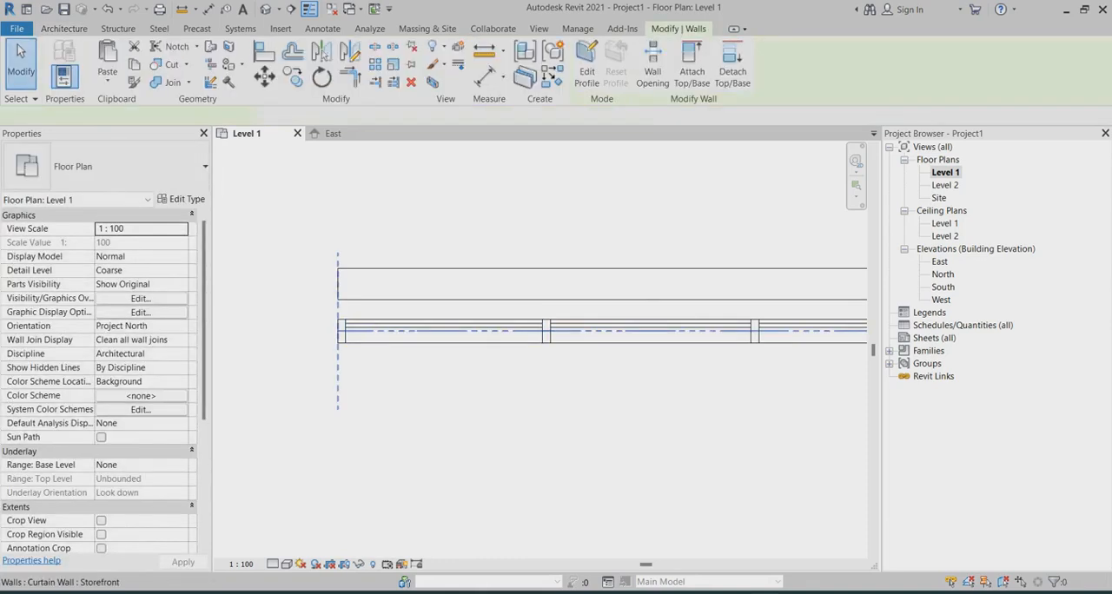
left_click(650, 379)
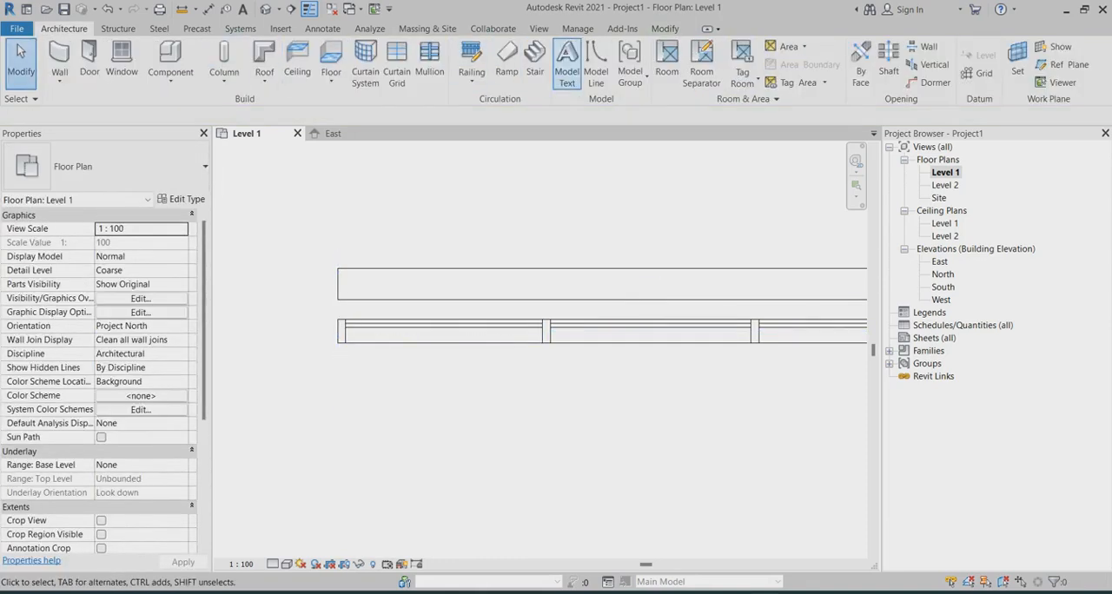
left_click(665, 28)
left_click(264, 50)
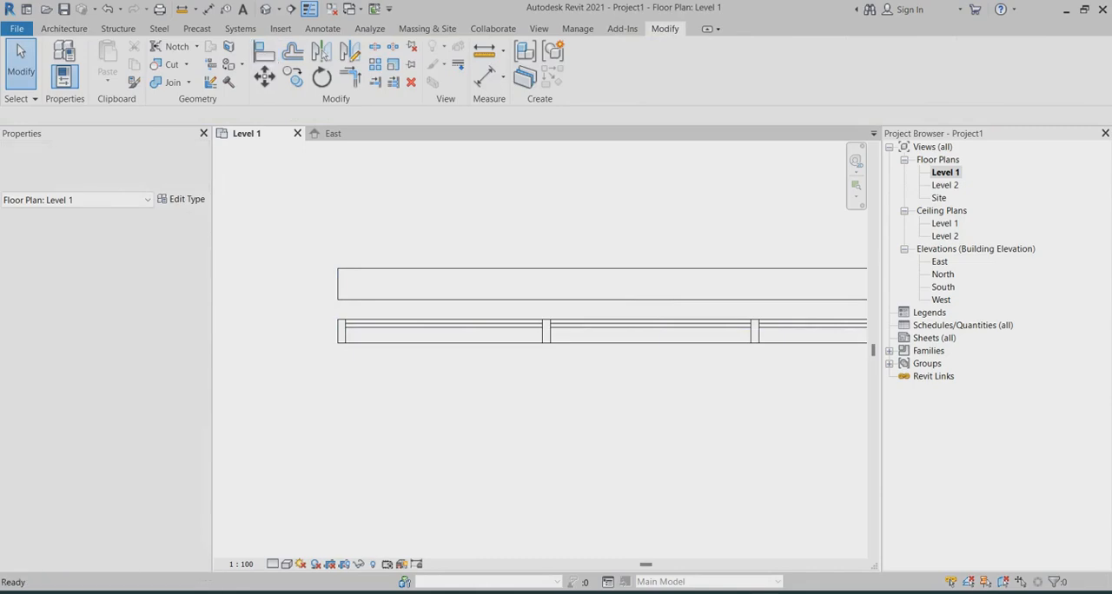
left_click(487, 300)
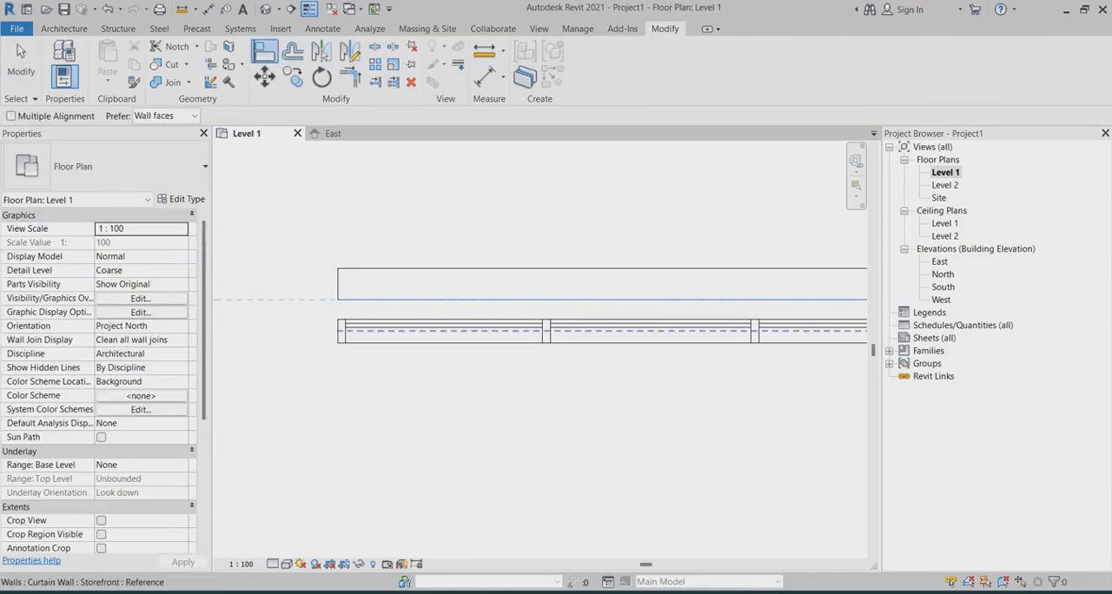
key("Escape")
key("Escape")
Step: Move the Storefront curtain wall up against the lower face of the basic wall
left_click(424, 321)
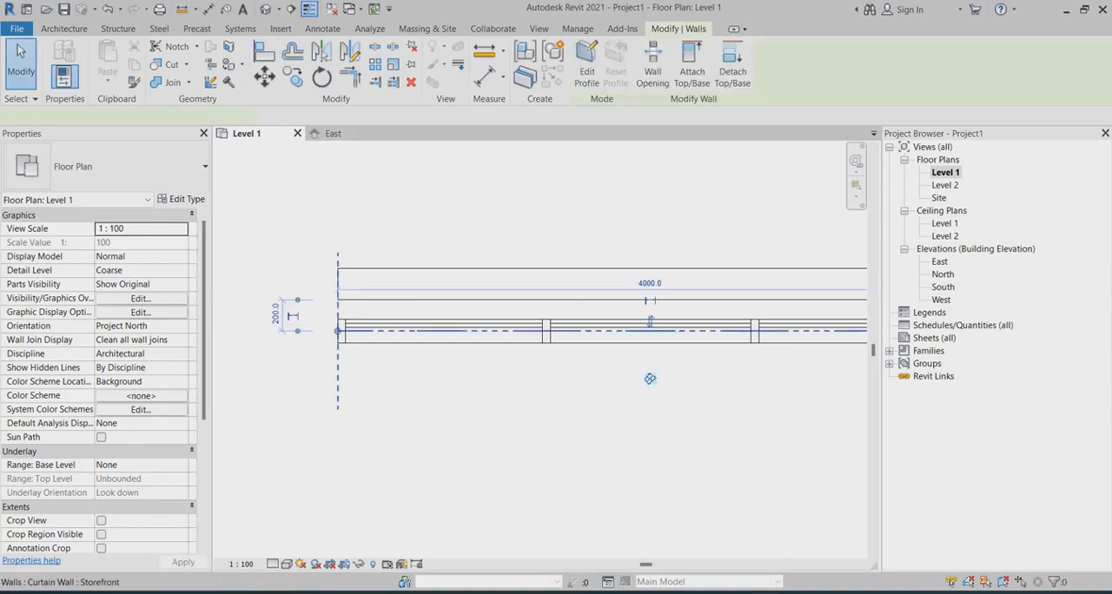
left_click_drag(649, 379, 650, 360)
scroll(393, 311, "up", 1)
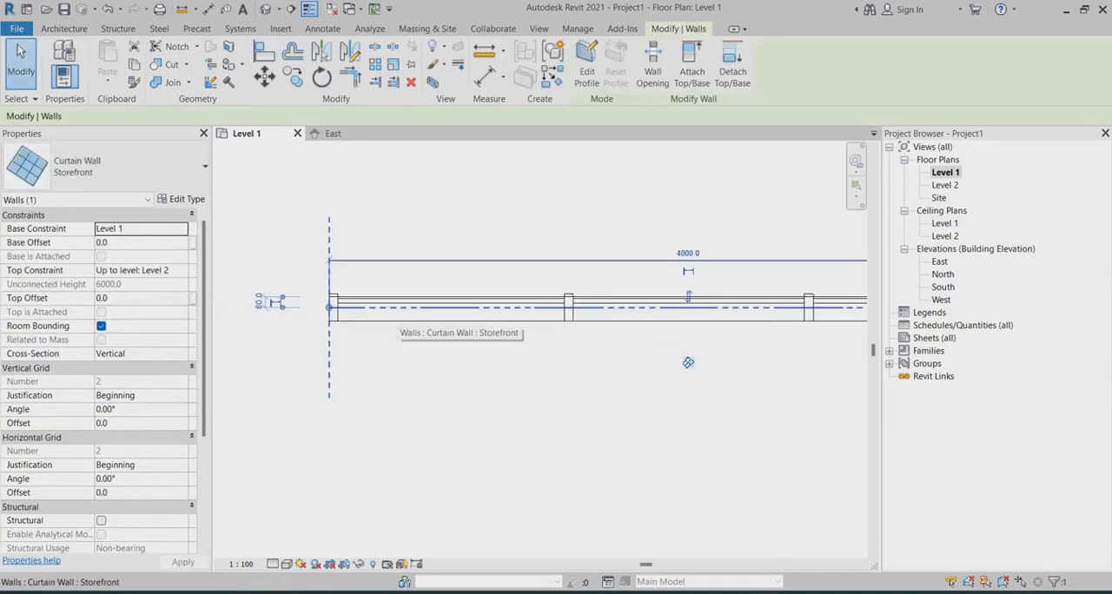
scroll(400, 314, "up", 1)
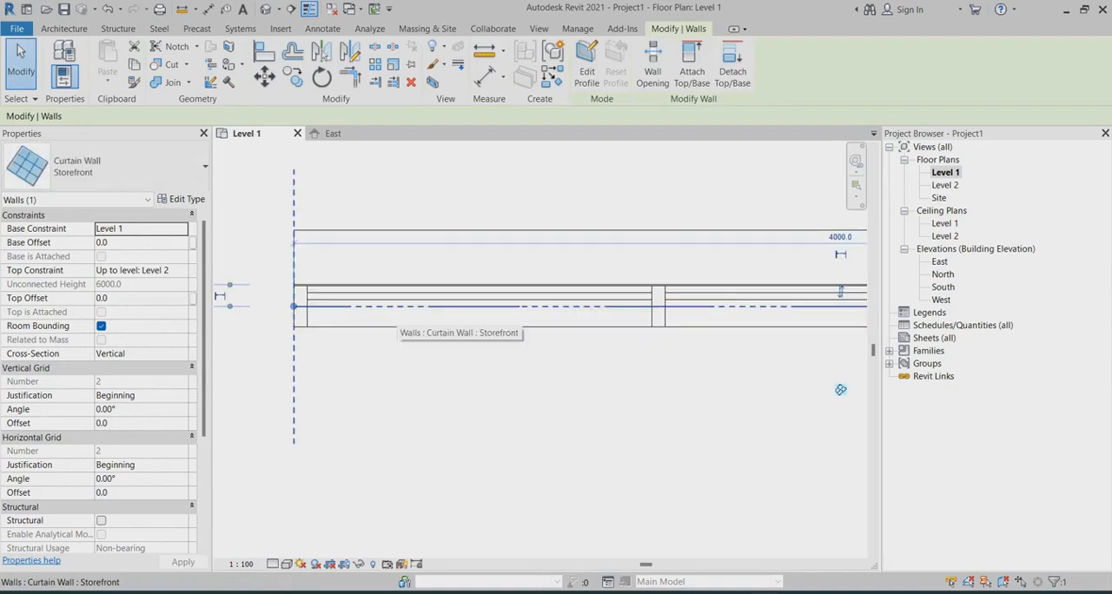
scroll(294, 308, "up", 2)
scroll(334, 305, "up", 1)
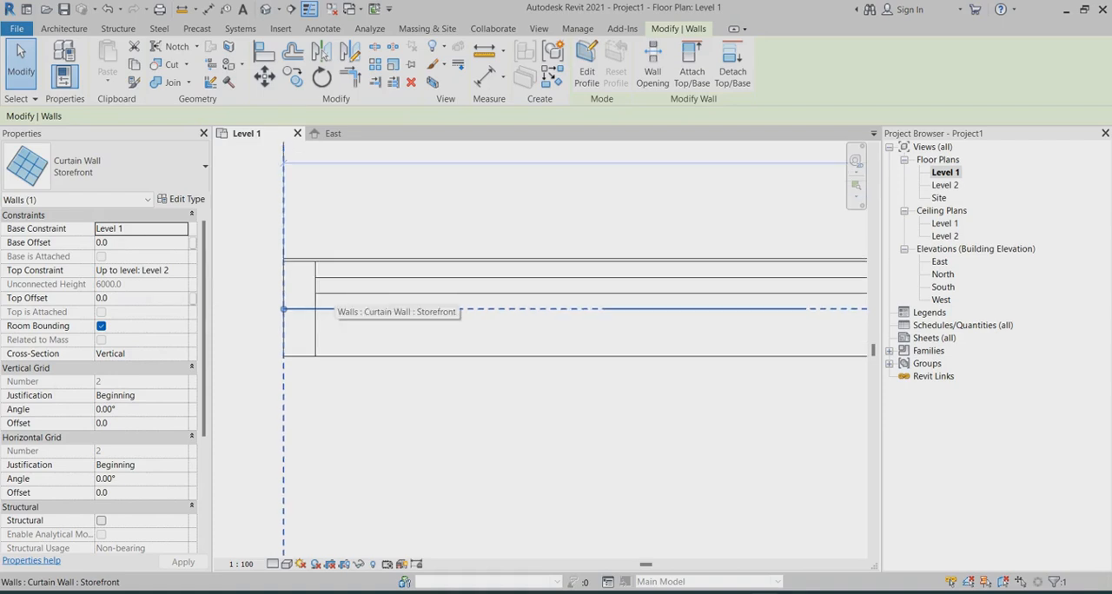
key("Escape")
scroll(349, 330, "down", 7)
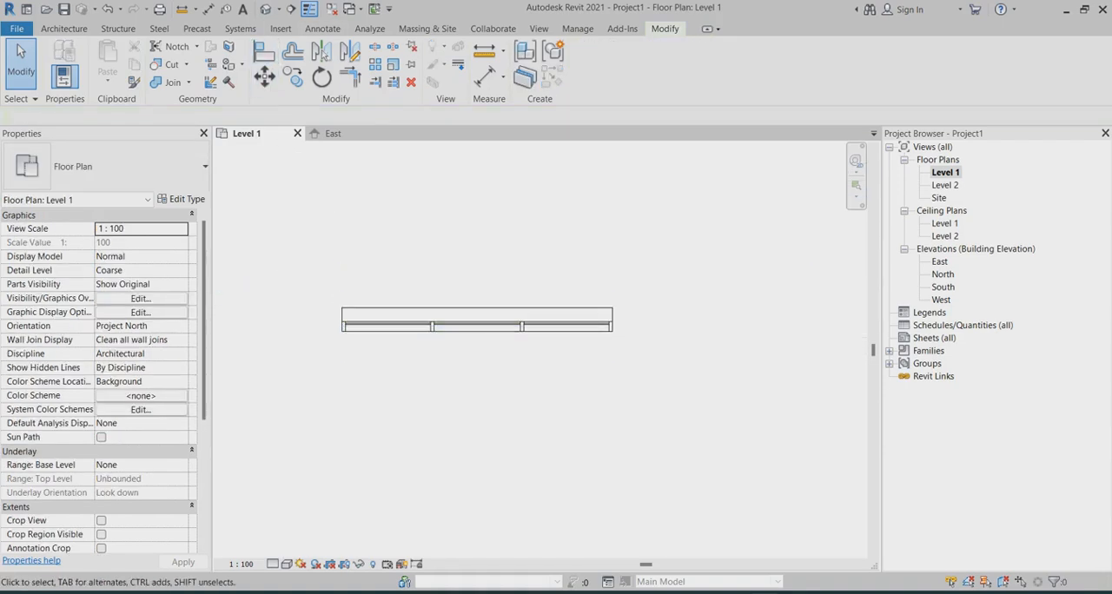
Step: Open the default 3D view to examine the curtain wall placed against the basic wall
left_click(266, 8)
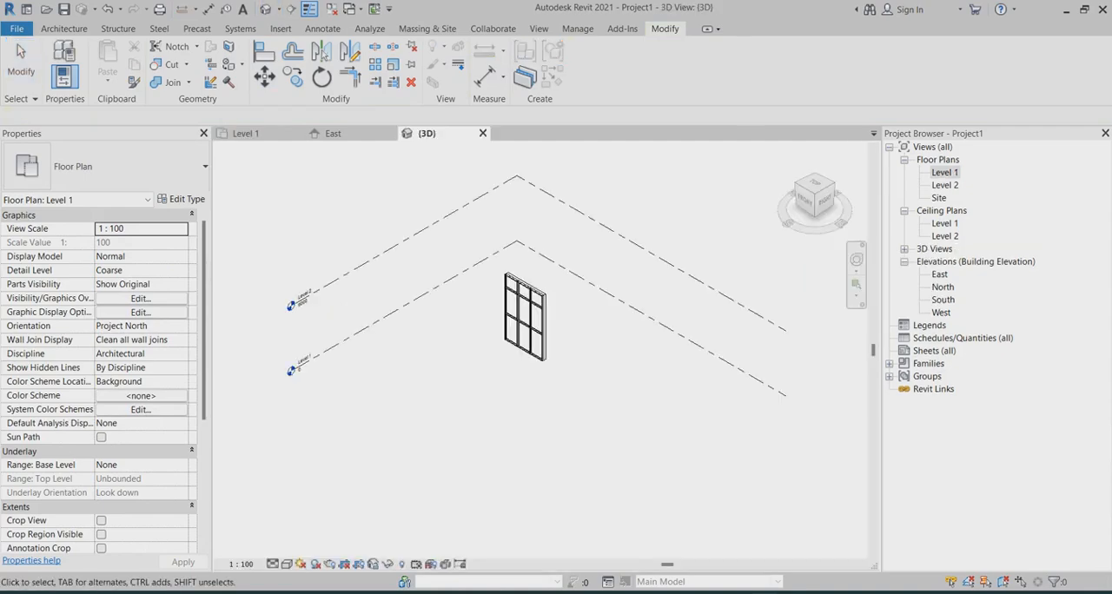
scroll(529, 330, "up", 4)
scroll(515, 323, "up", 3)
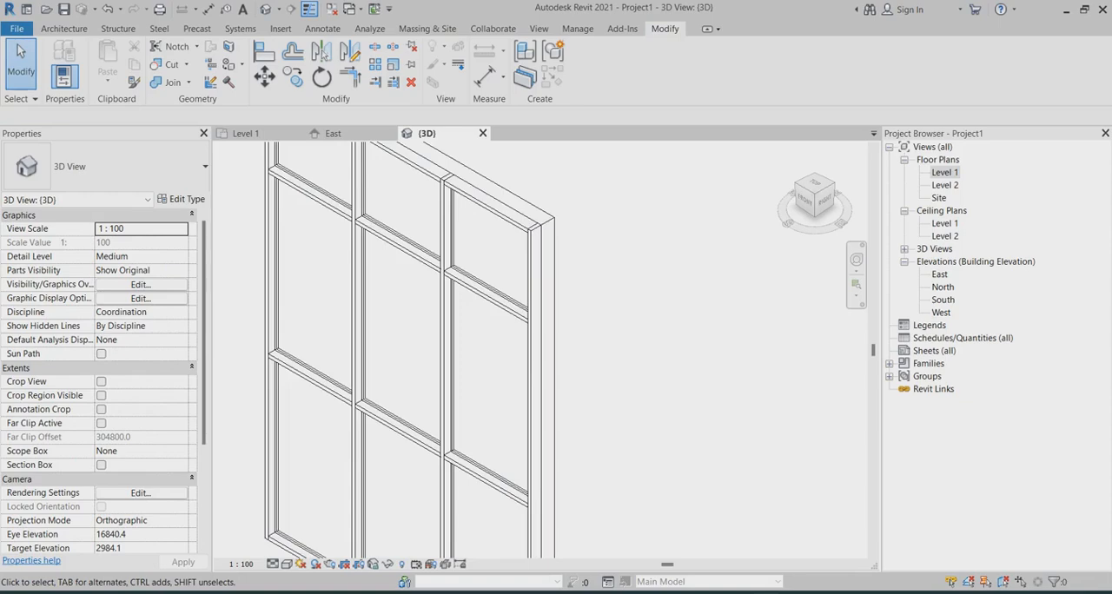
scroll(610, 288, "down", 2)
scroll(518, 310, "up", 1)
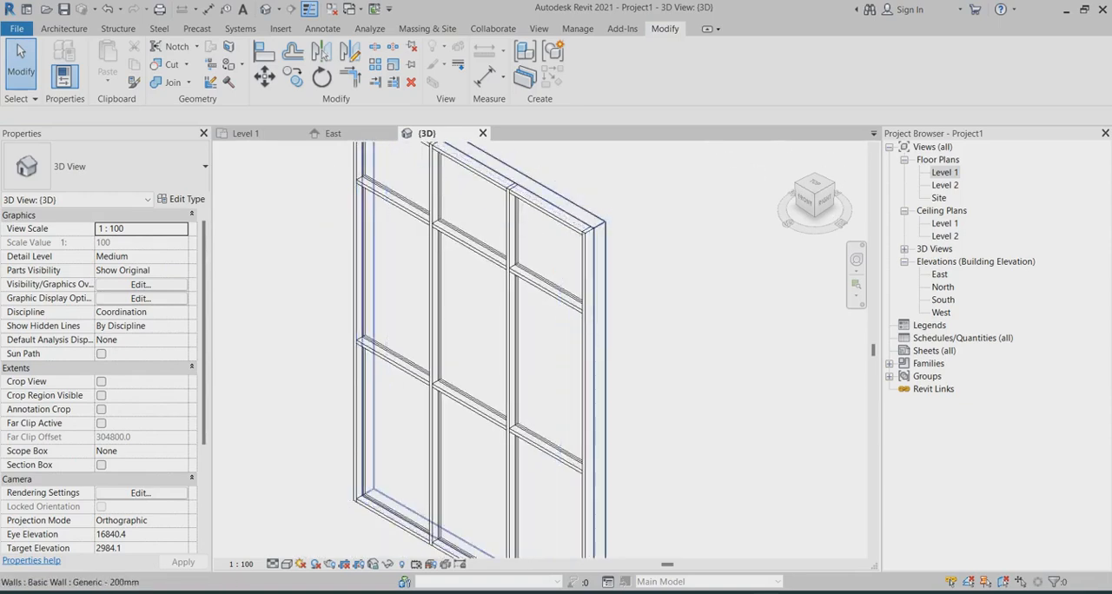
scroll(613, 357, "down", 1)
Step: Set both the vertical and horizontal grid spacing of the Storefront curtain wall type to 600 mm
left_click(492, 369)
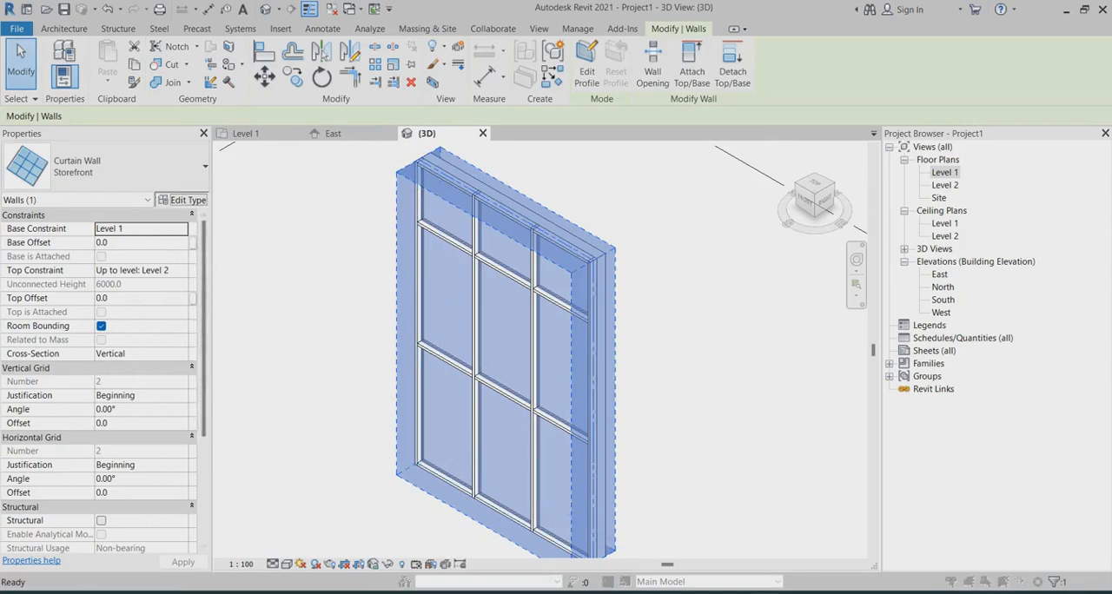
left_click(181, 199)
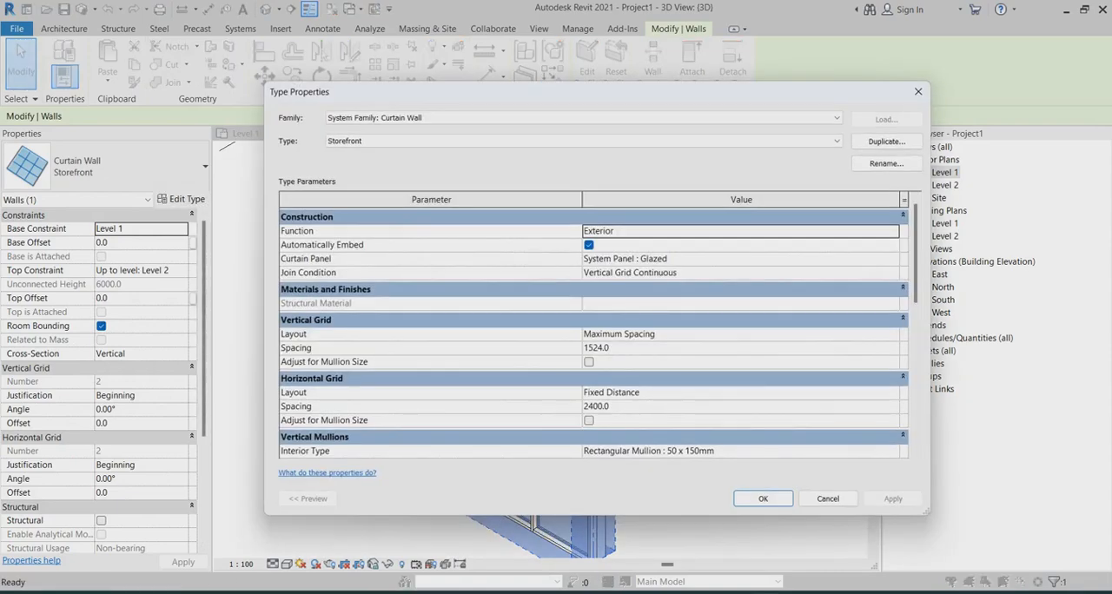
left_click(608, 347)
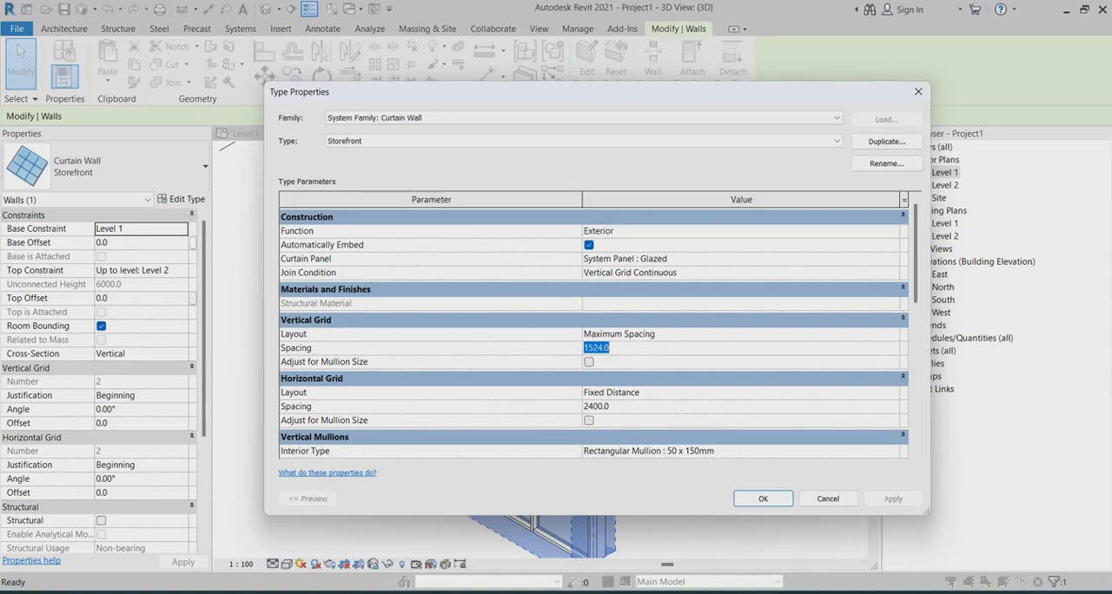
type("600")
left_click(608, 406)
type("6")
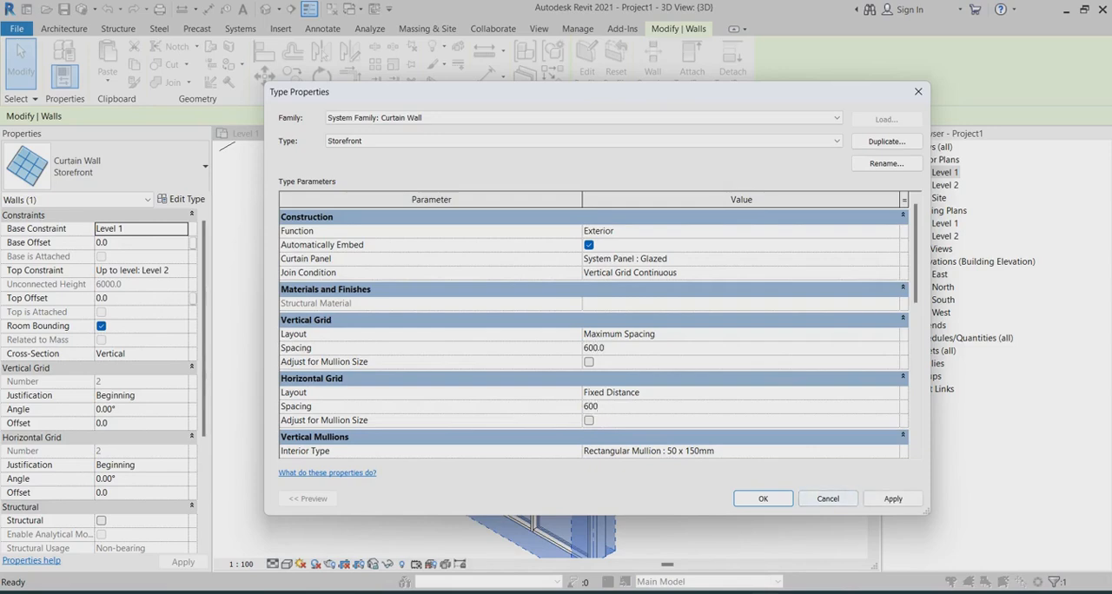
left_click(893, 499)
left_click(763, 499)
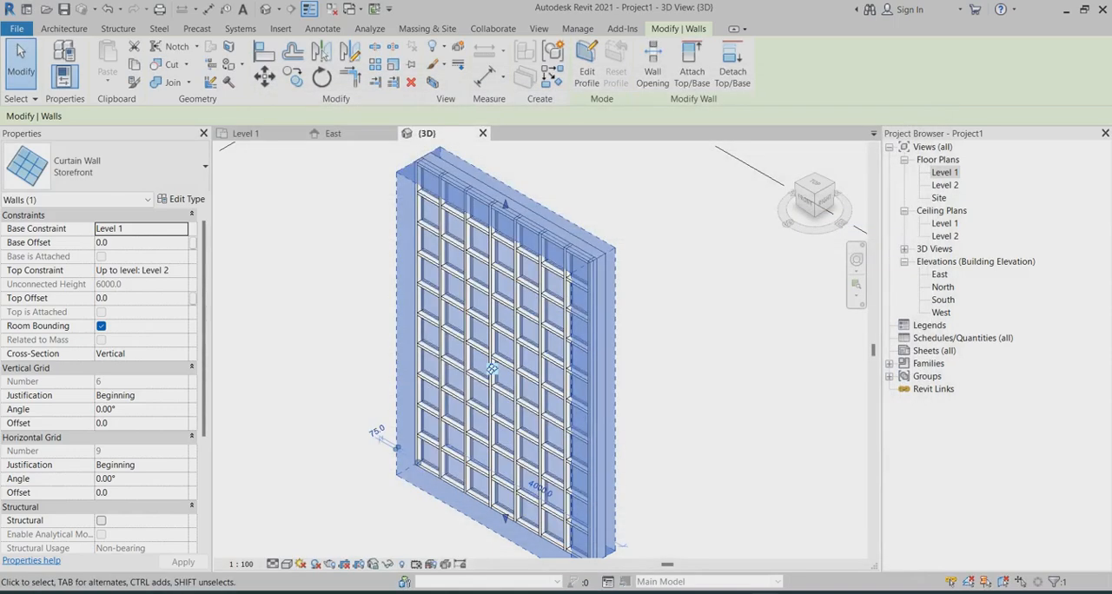
key("Escape")
Step: Set the Storefront type's vertical and horizontal grid spacing to 1200 mm
scroll(523, 228, "up", 2)
scroll(528, 244, "up", 1)
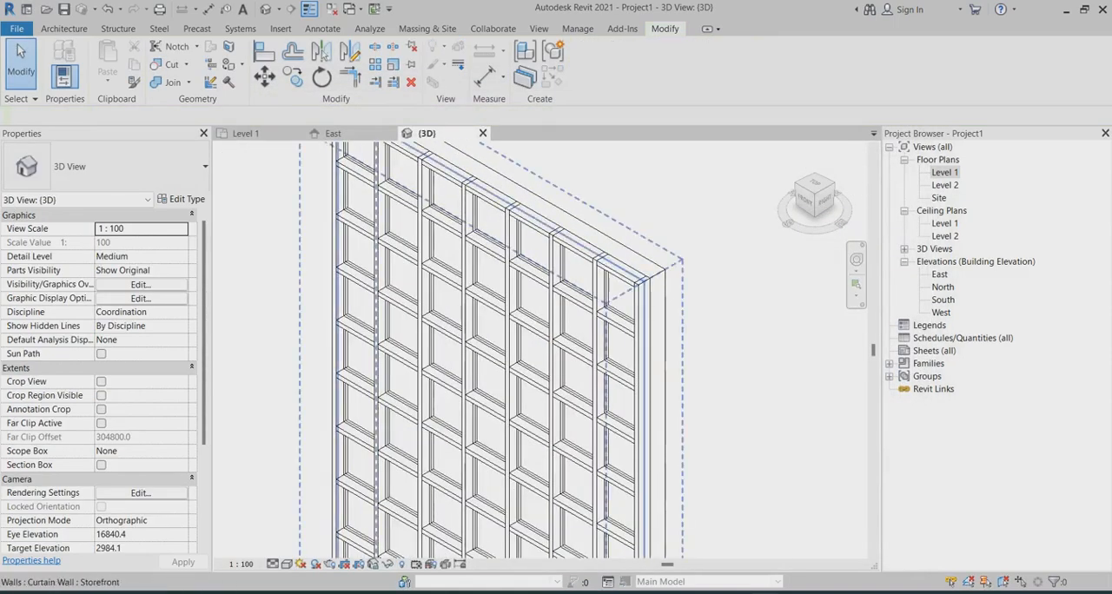
scroll(617, 265, "down", 1)
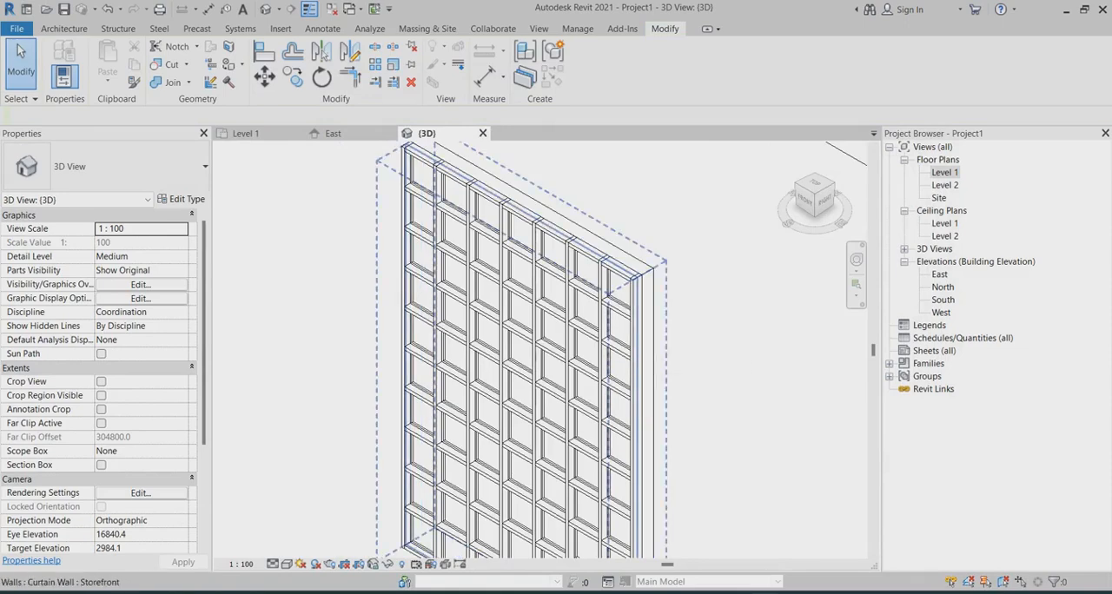
scroll(556, 373, "up", 1)
scroll(460, 287, "down", 1)
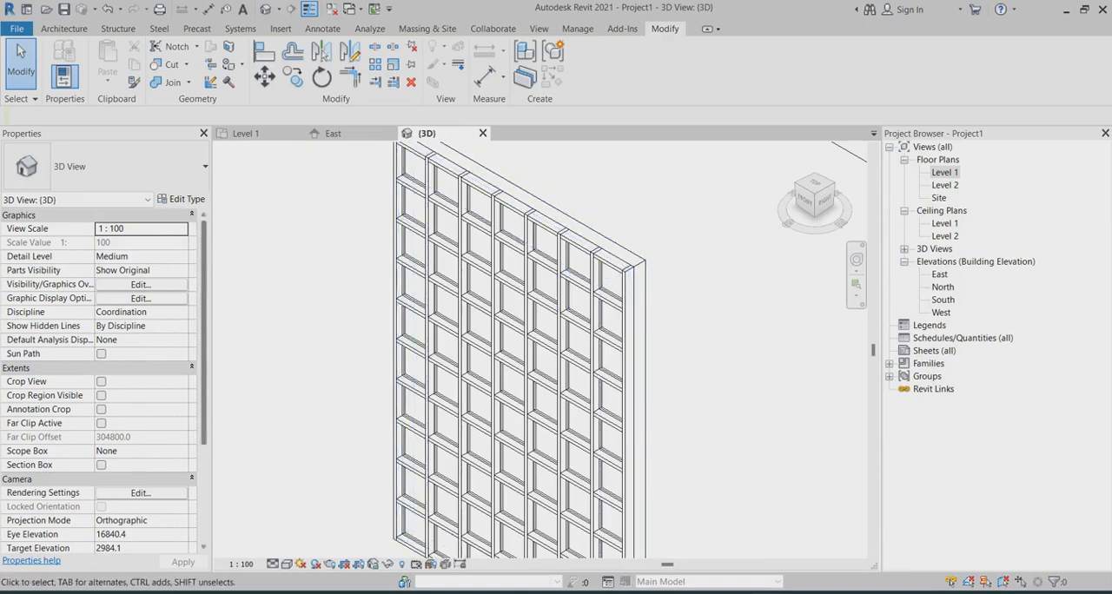
left_click(495, 413)
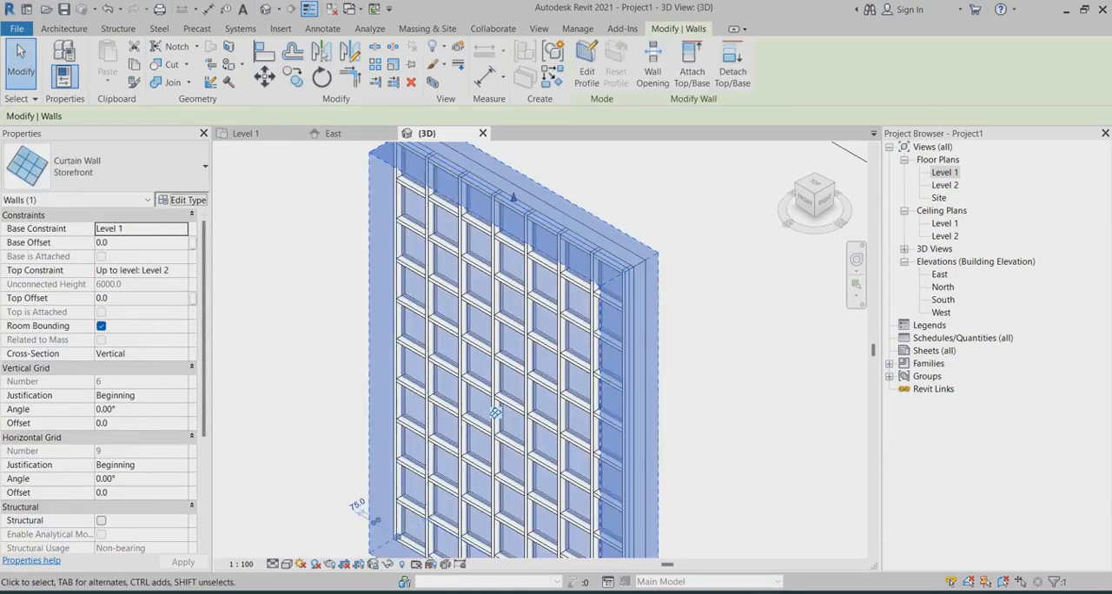
left_click(181, 198)
double_click(595, 347)
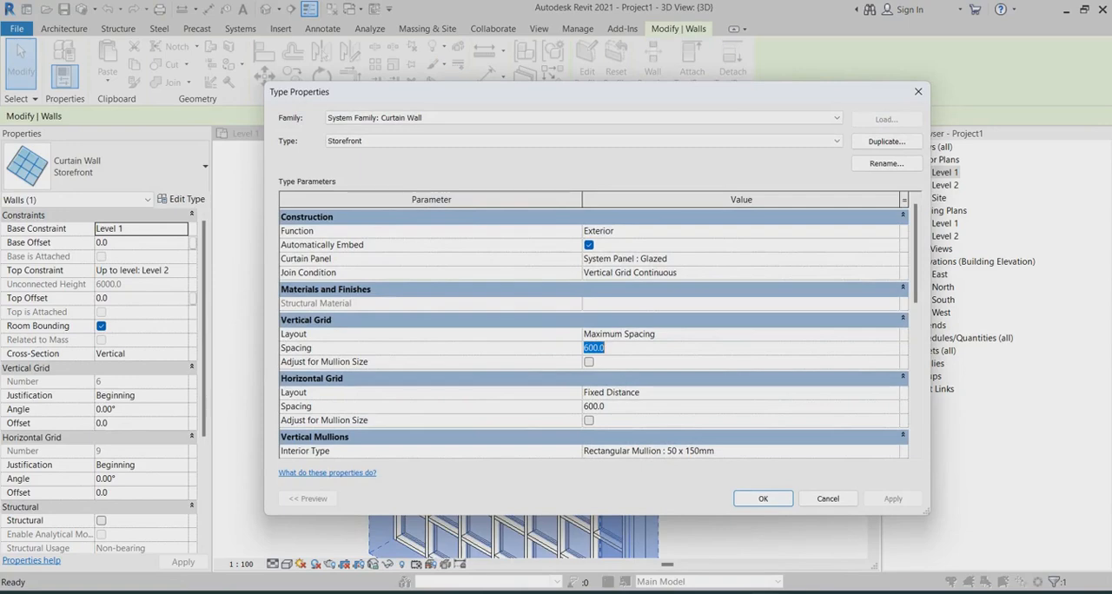
type("1200")
left_click(595, 406)
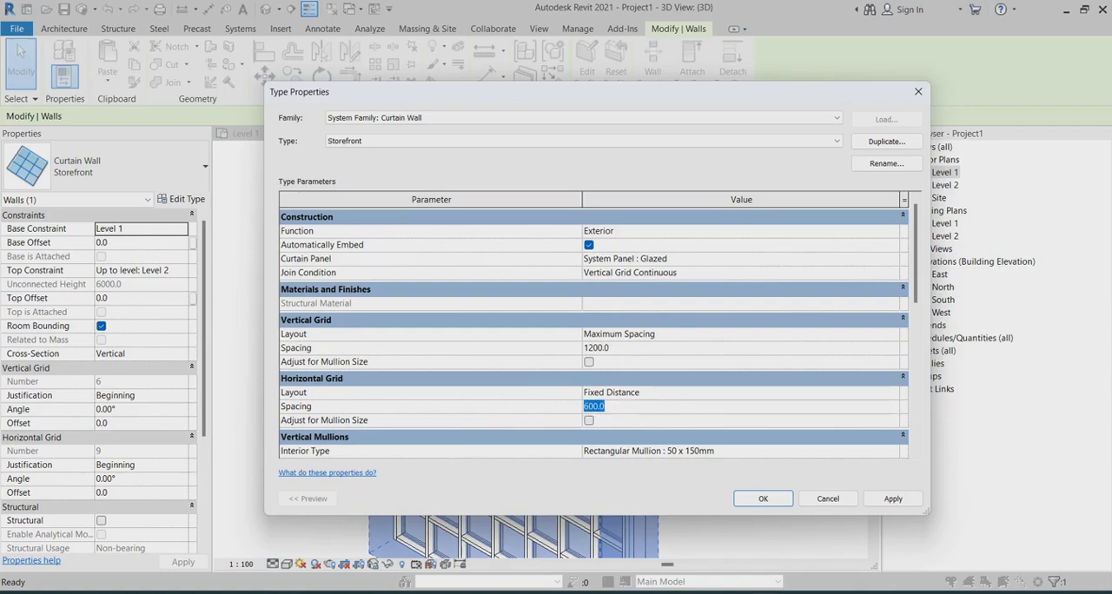
Step: Set the interior, Border 1 and Border 2 vertical mullions of the Storefront type to Rectangular Mullion : 30mm Square
scroll(594, 330, "down", 3)
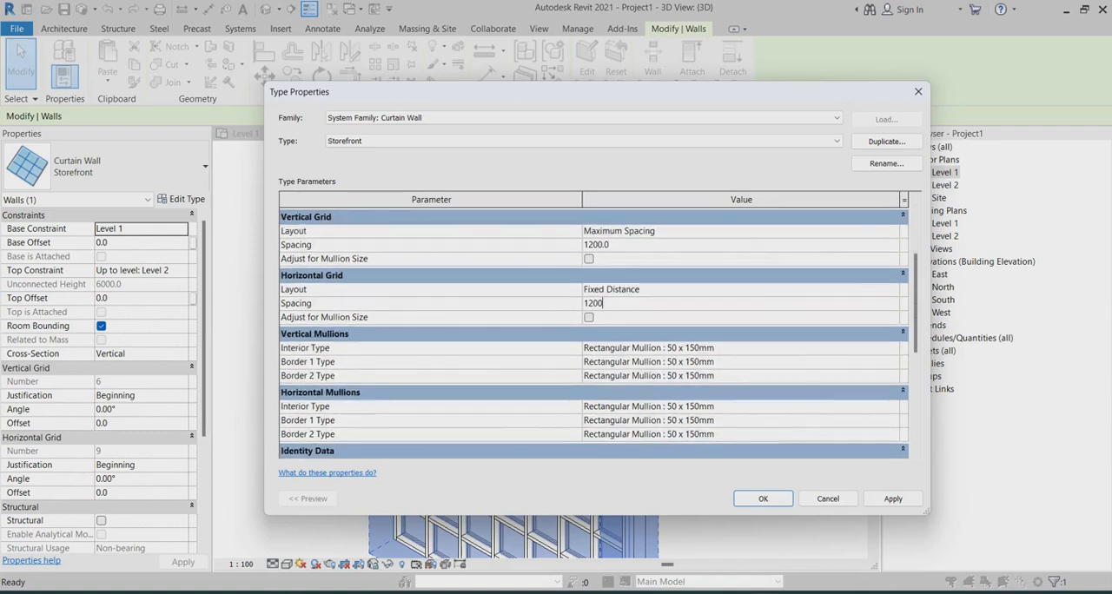
scroll(594, 330, "down", 1)
left_click(892, 318)
left_click(892, 317)
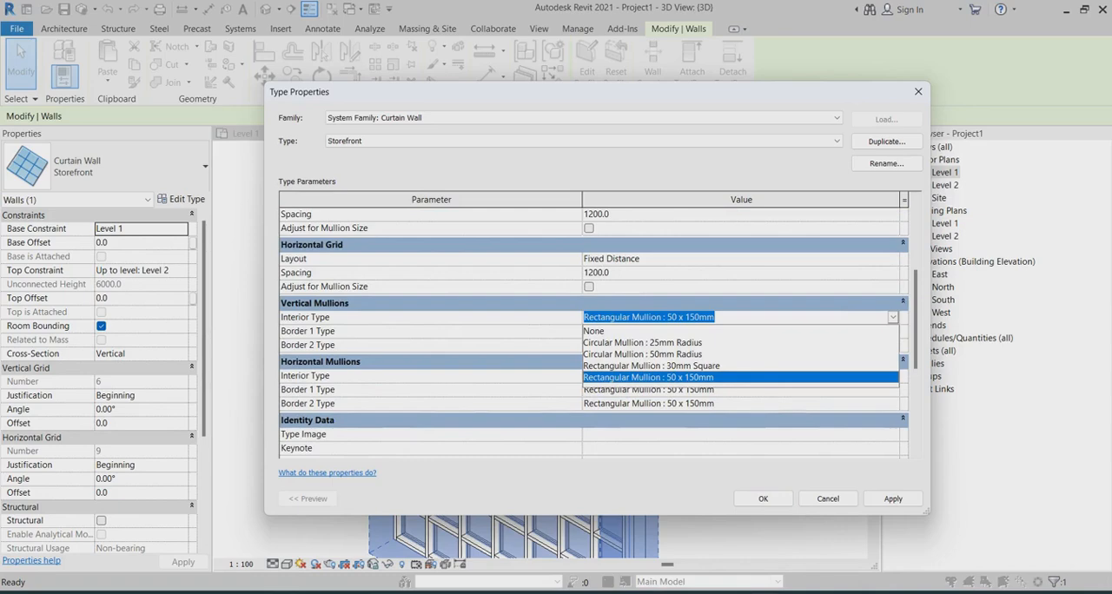
left_click(651, 365)
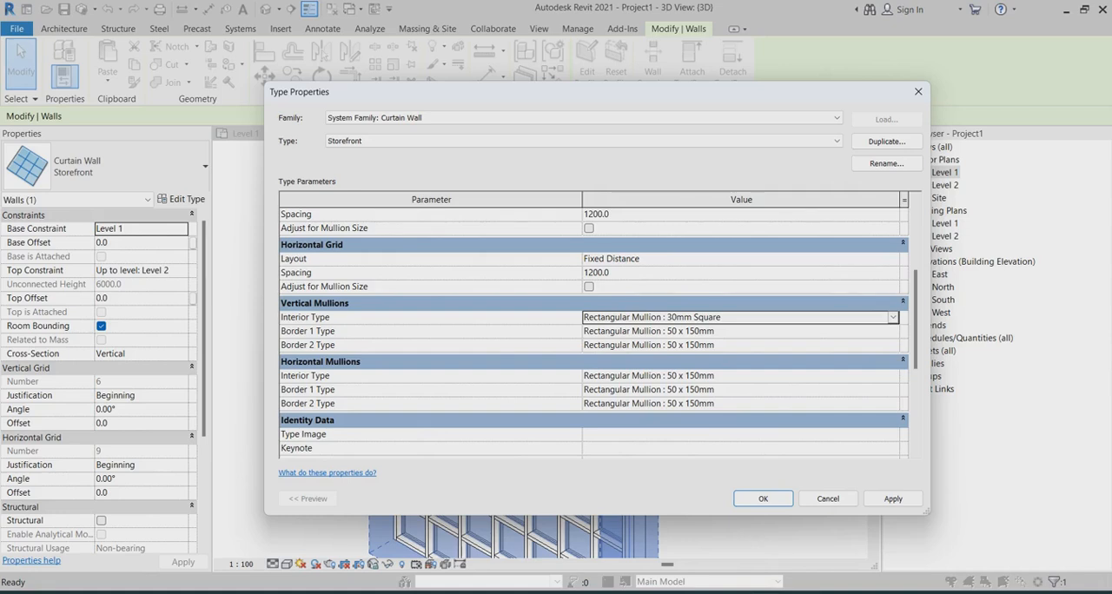
left_click(892, 331)
left_click(652, 379)
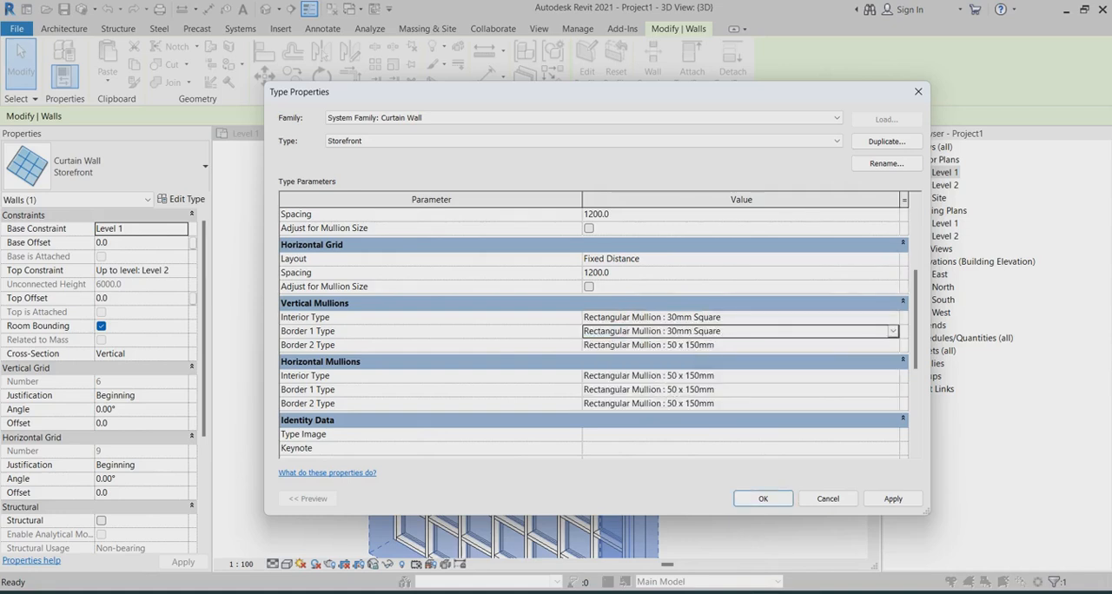
left_click(892, 345)
left_click(891, 345)
left_click(651, 406)
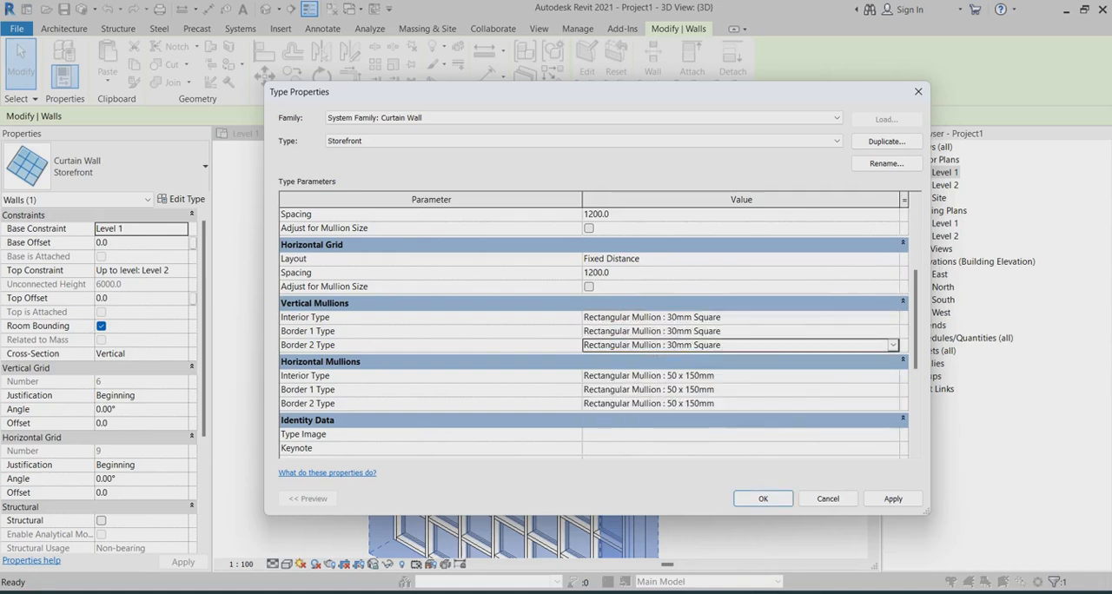
Step: Set the interior, Border 1 and Border 2 horizontal mullions to Rectangular Mullion : 30mm Square and accept the type changes
left_click(891, 376)
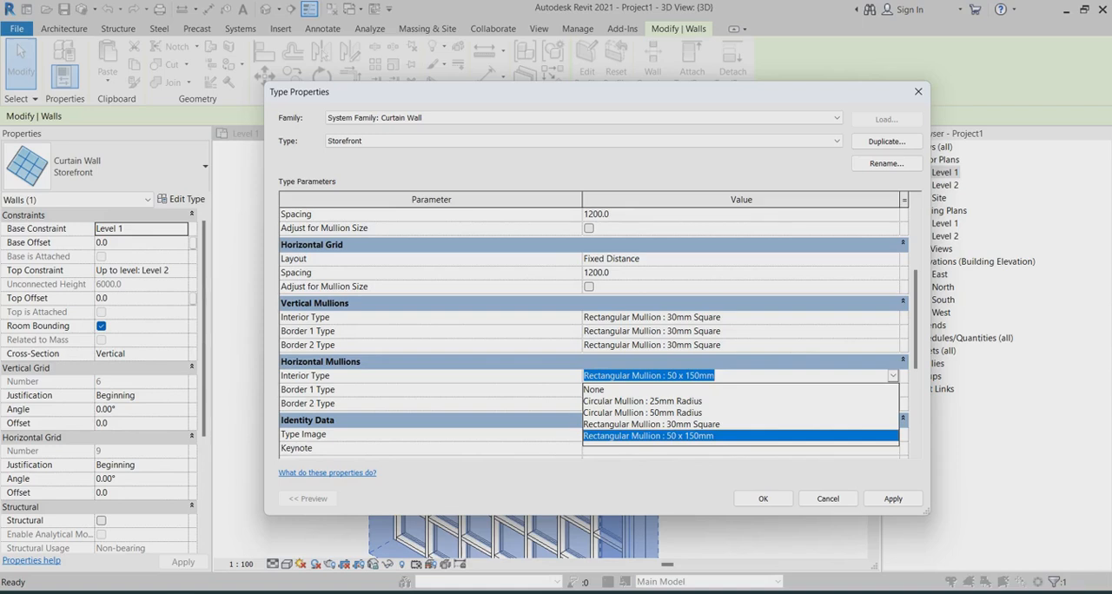
left_click(651, 424)
left_click(892, 390)
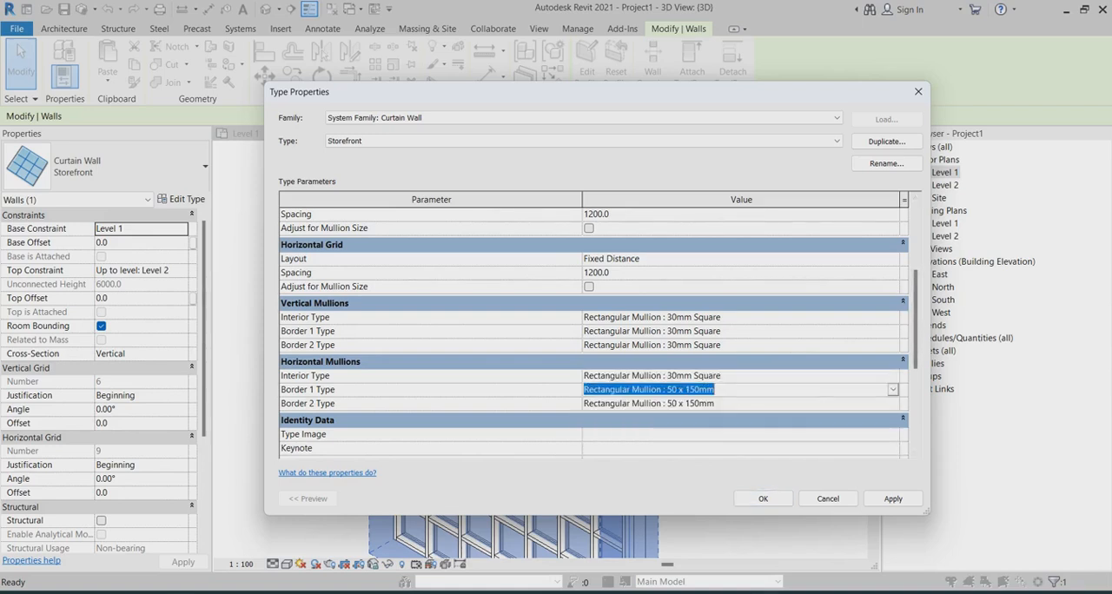
left_click(892, 390)
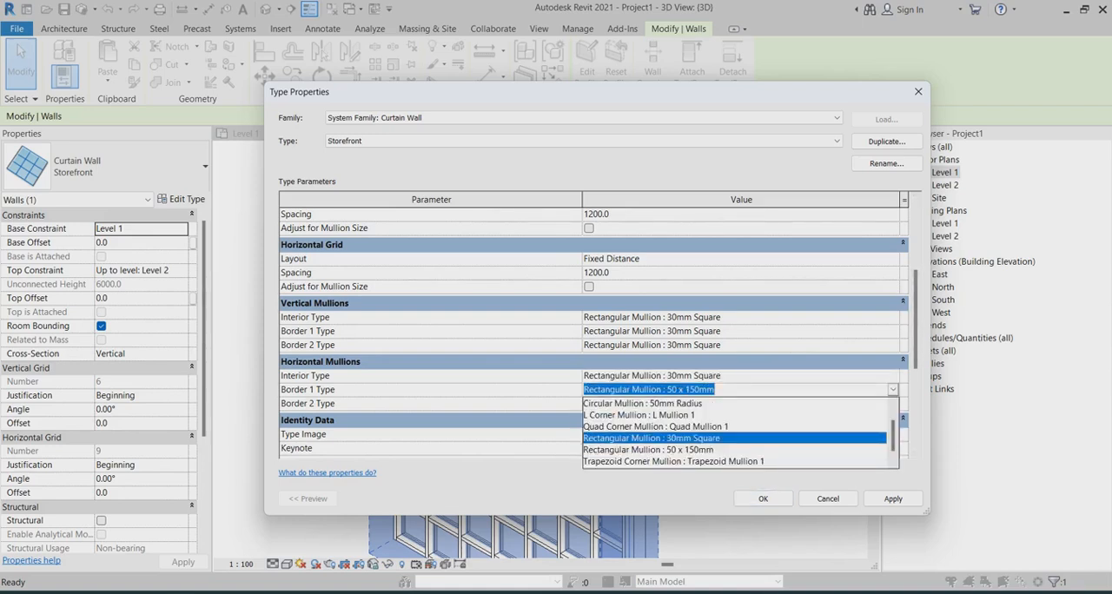
left_click(651, 438)
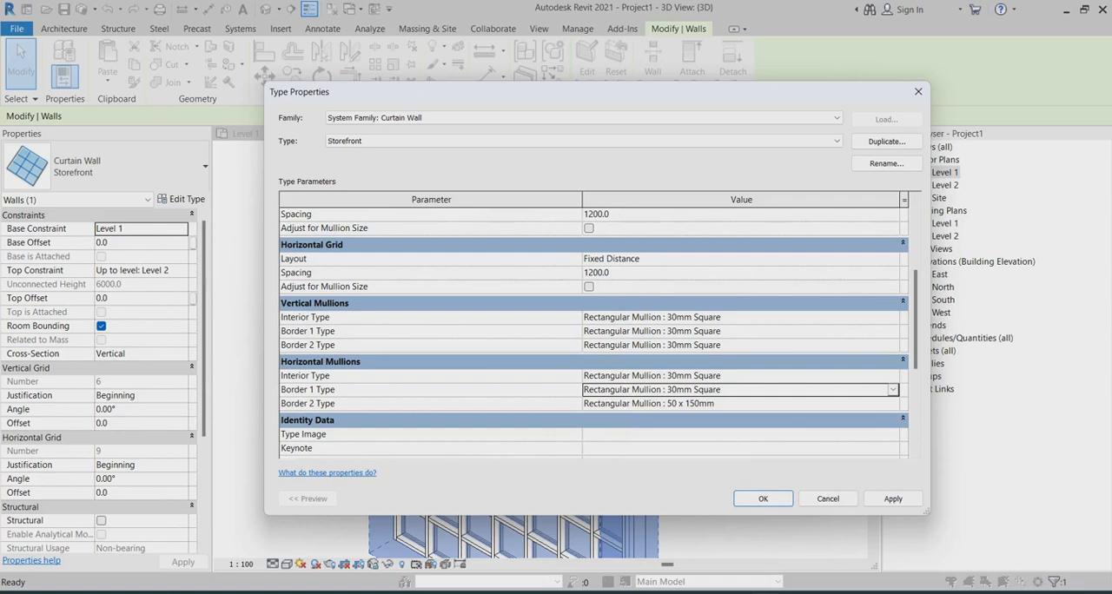
left_click(892, 404)
left_click(652, 463)
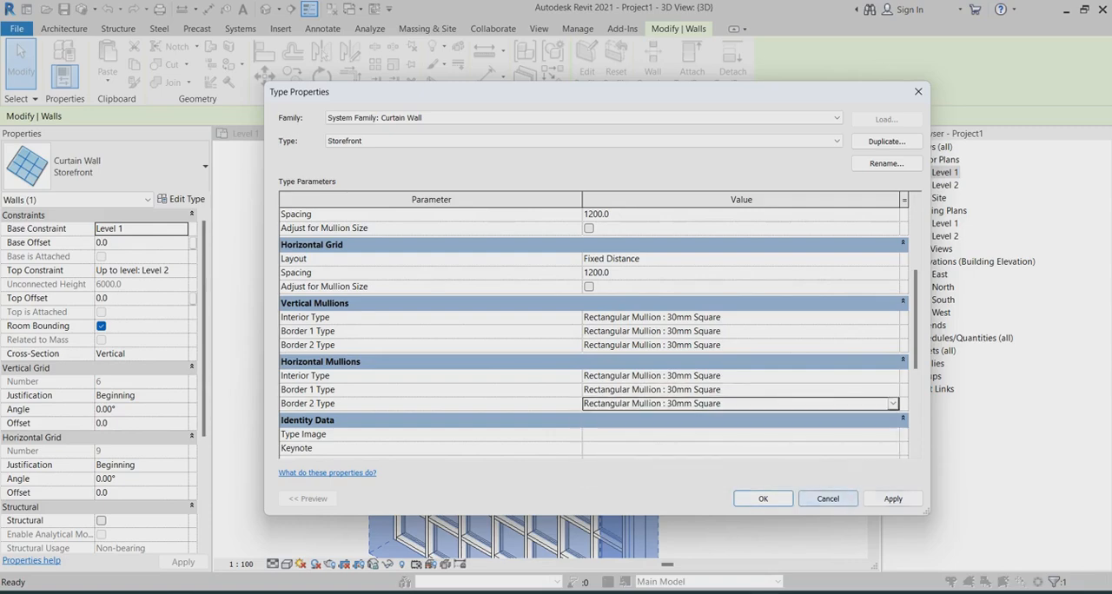
left_click(763, 499)
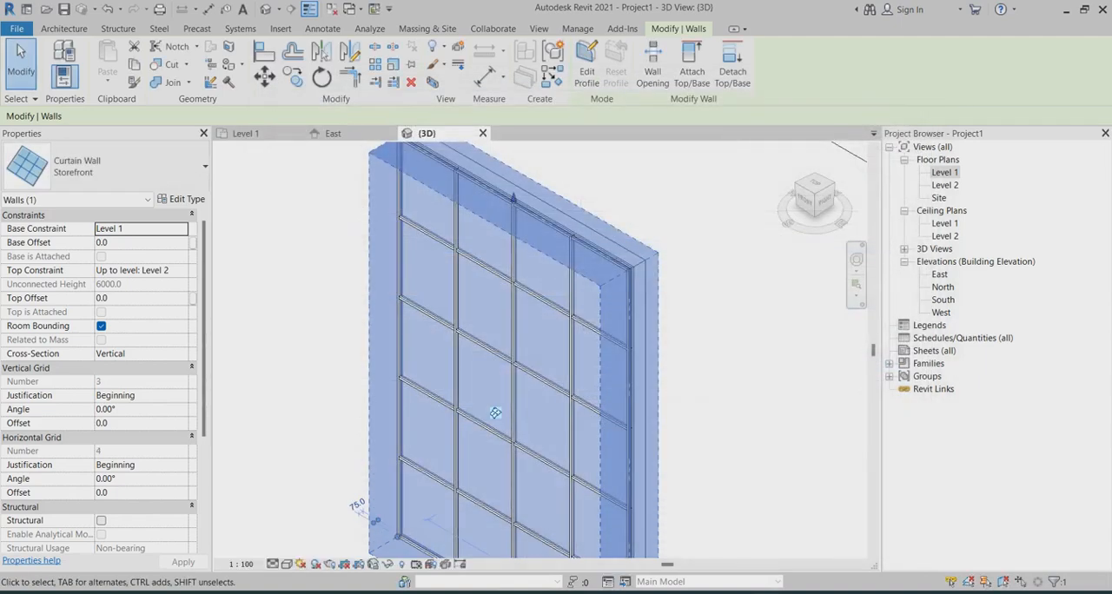
key("Escape")
Step: Display the 3D view in the Shaded visual style
scroll(501, 205, "up", 5)
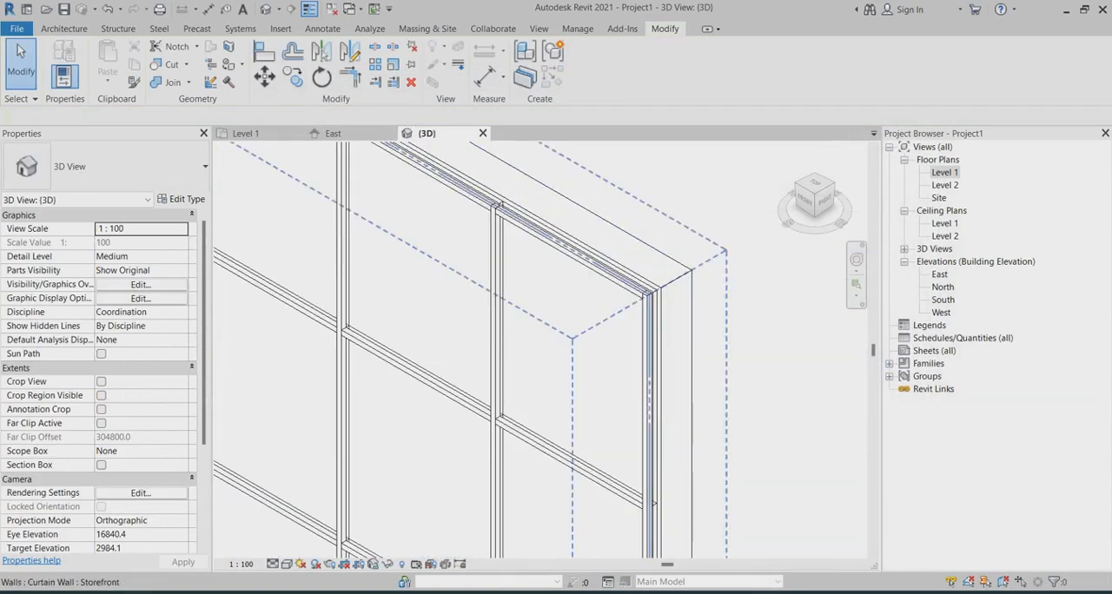
scroll(501, 206, "down", 4)
scroll(562, 213, "up", 3)
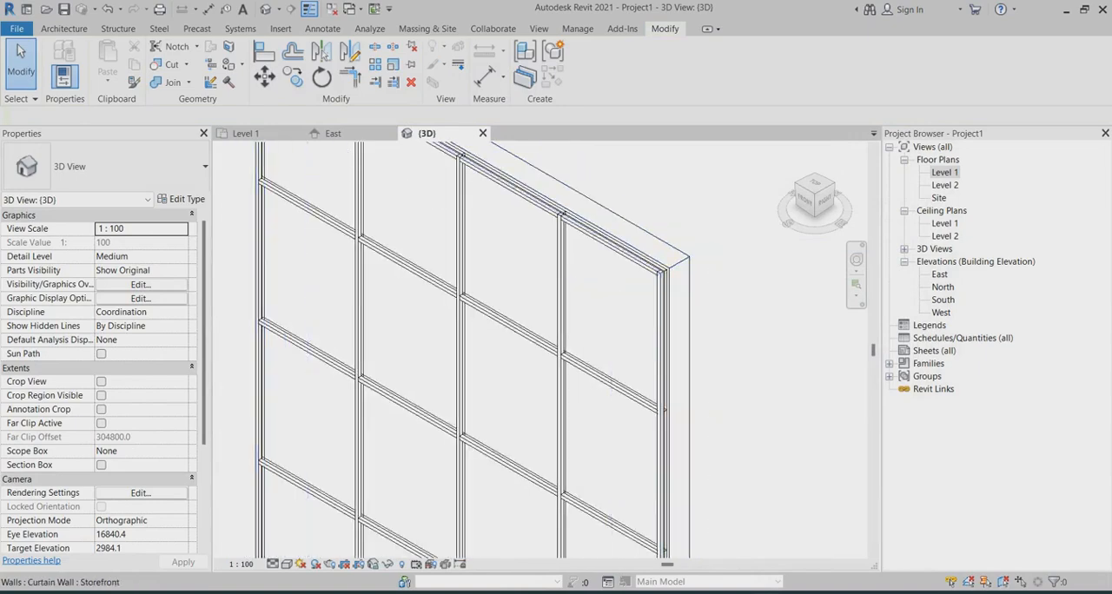
scroll(511, 417, "up", 4)
scroll(595, 295, "down", 5)
left_click(287, 565)
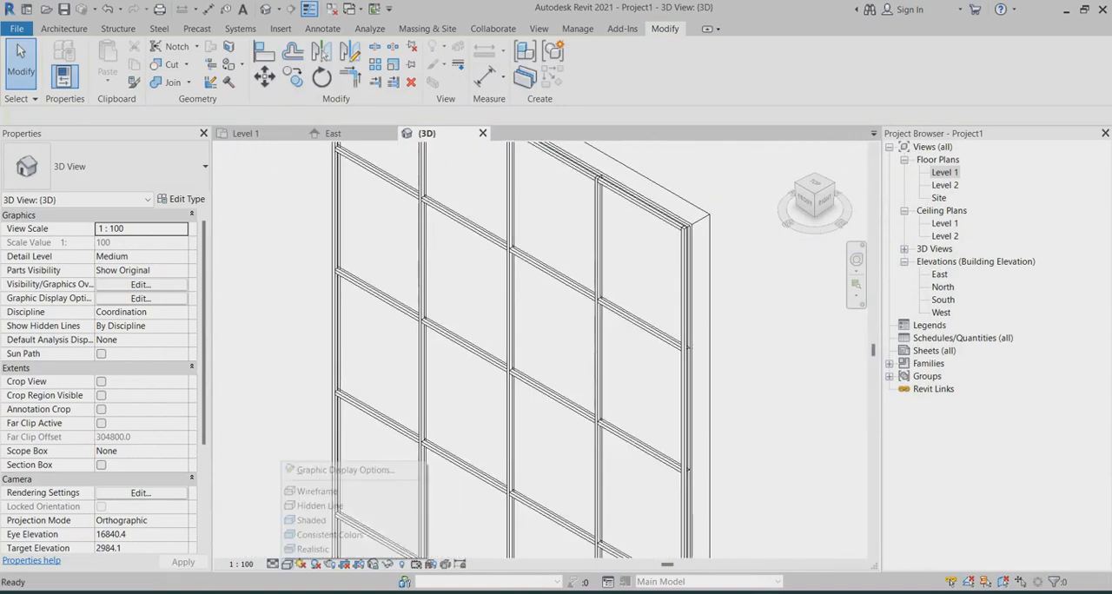
left_click(313, 520)
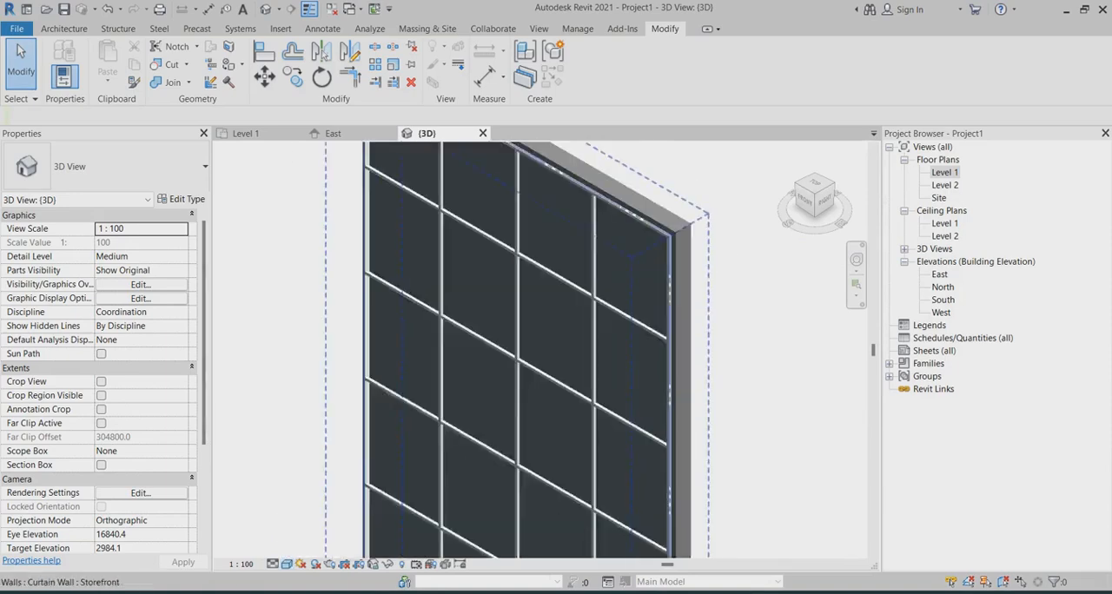
Step: Examine the shaded curtain wall's mullions and panels up close around its upper corner against the basic wall
scroll(521, 348, "down", 3)
scroll(756, 208, "up", 6)
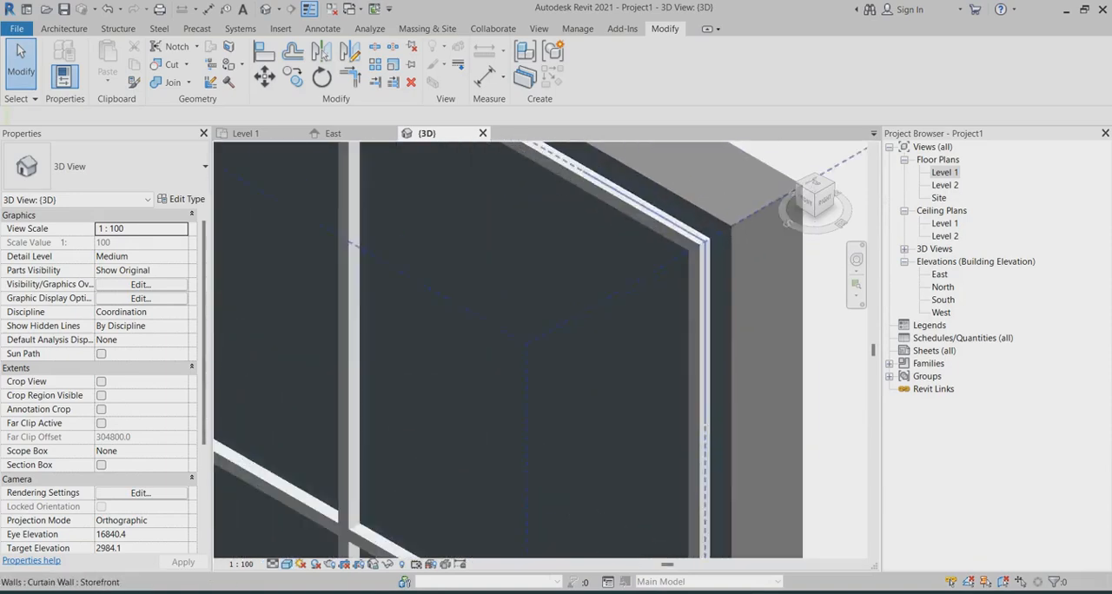
scroll(584, 261, "down", 3)
scroll(583, 224, "up", 3)
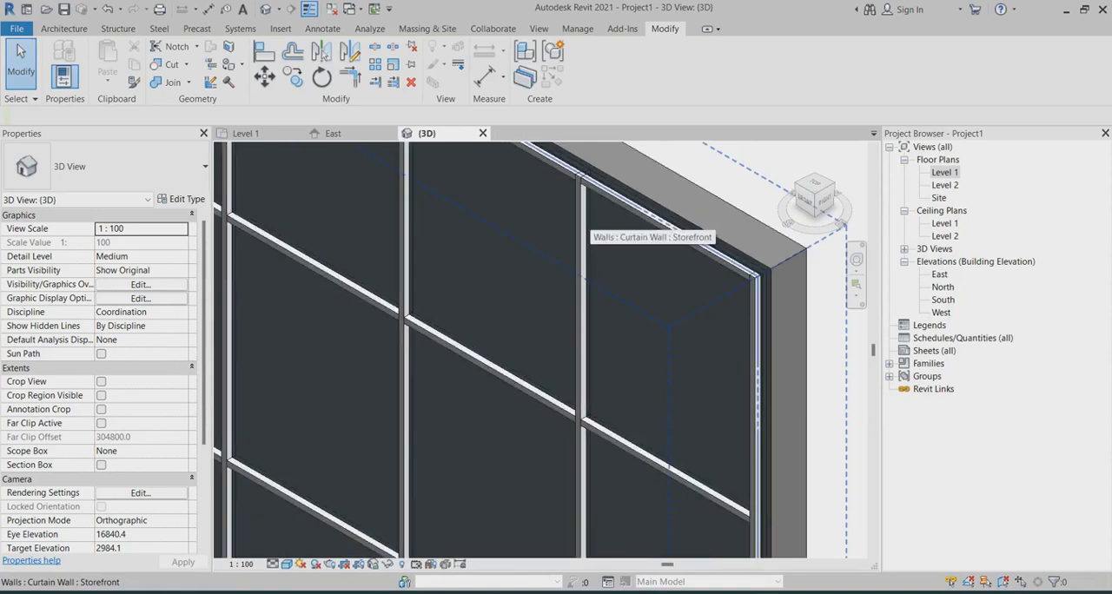
scroll(582, 224, "up", 2)
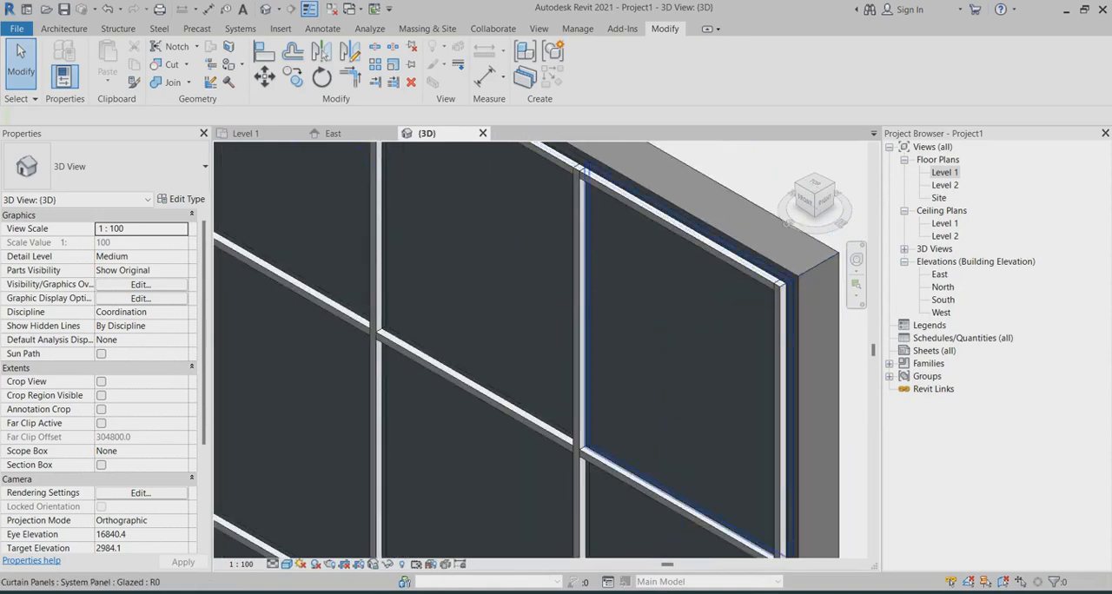
scroll(584, 261, "down", 3)
scroll(584, 261, "up", 3)
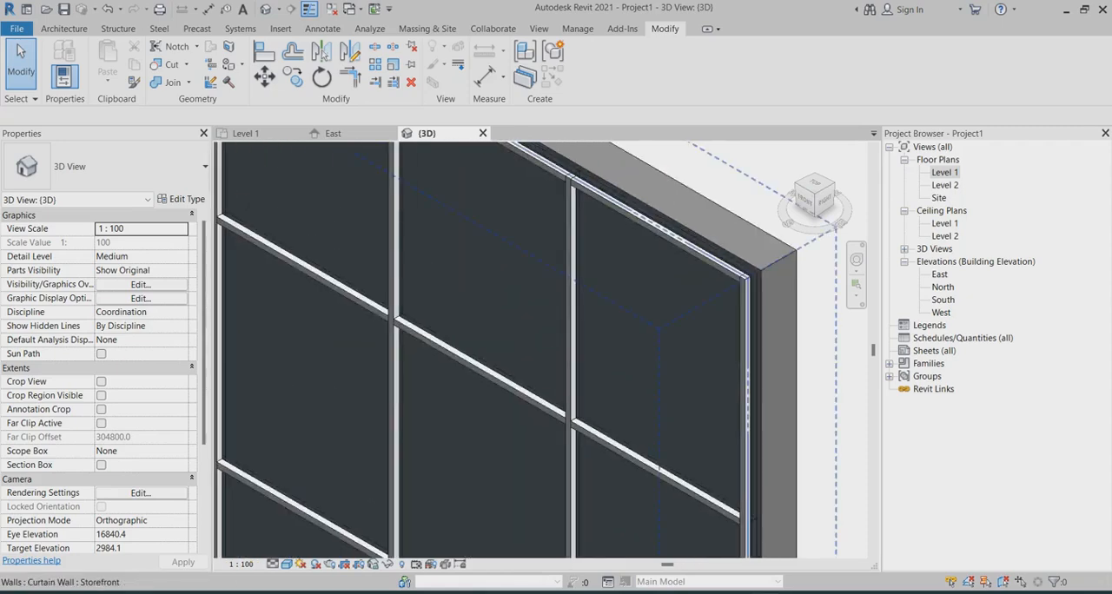
Step: Set the Storefront curtain wall type's Curtain Panel to System Panel : Solid and accept the type change
left_click(583, 260)
scroll(519, 426, "down", 3)
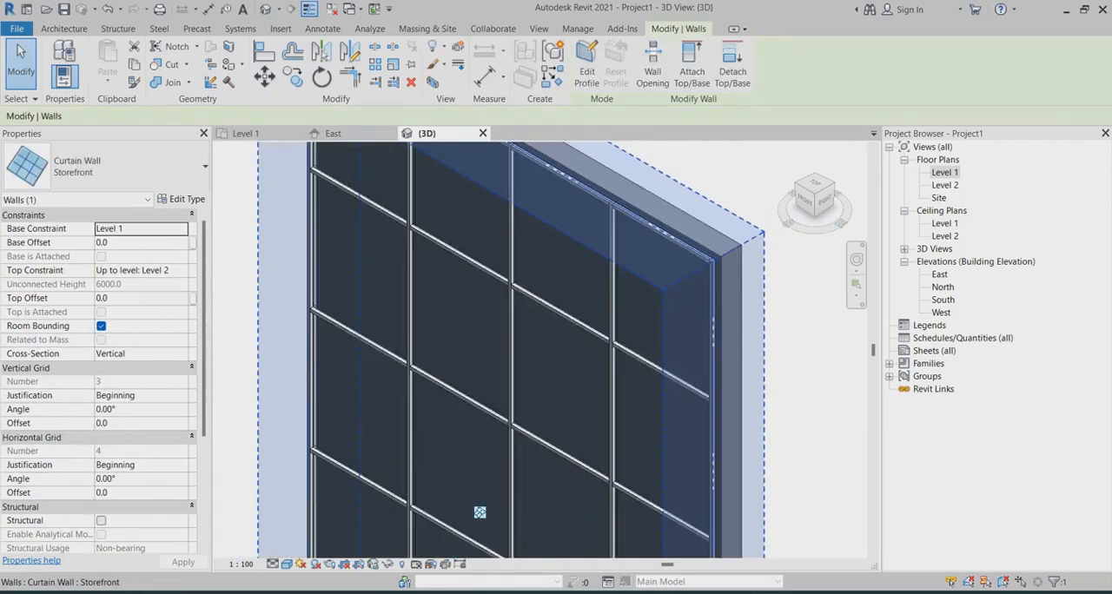
left_click(181, 199)
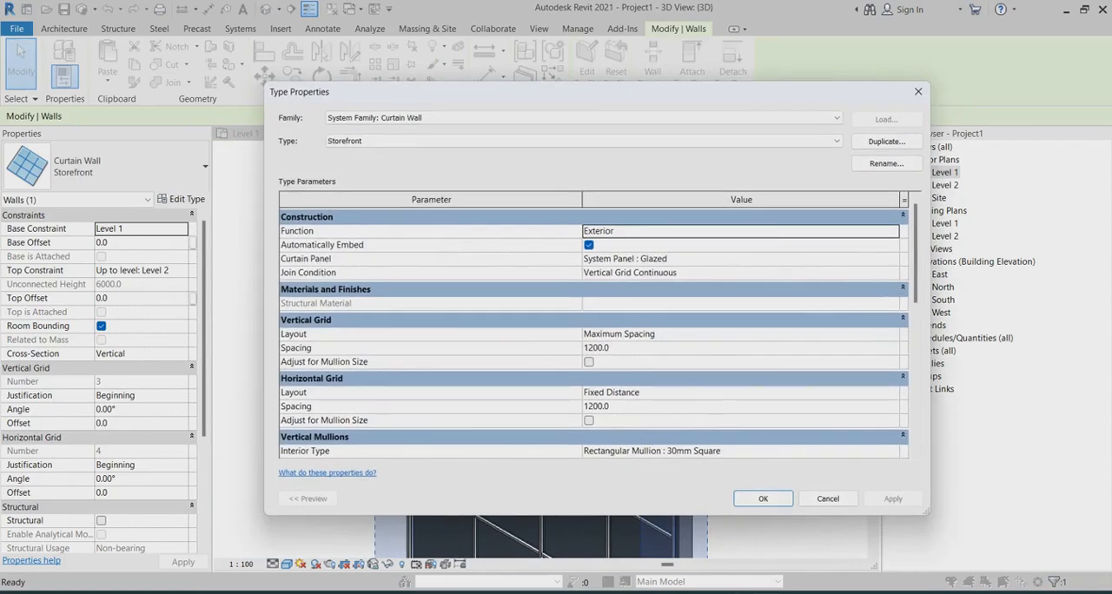
left_click(893, 231)
left_click(893, 231)
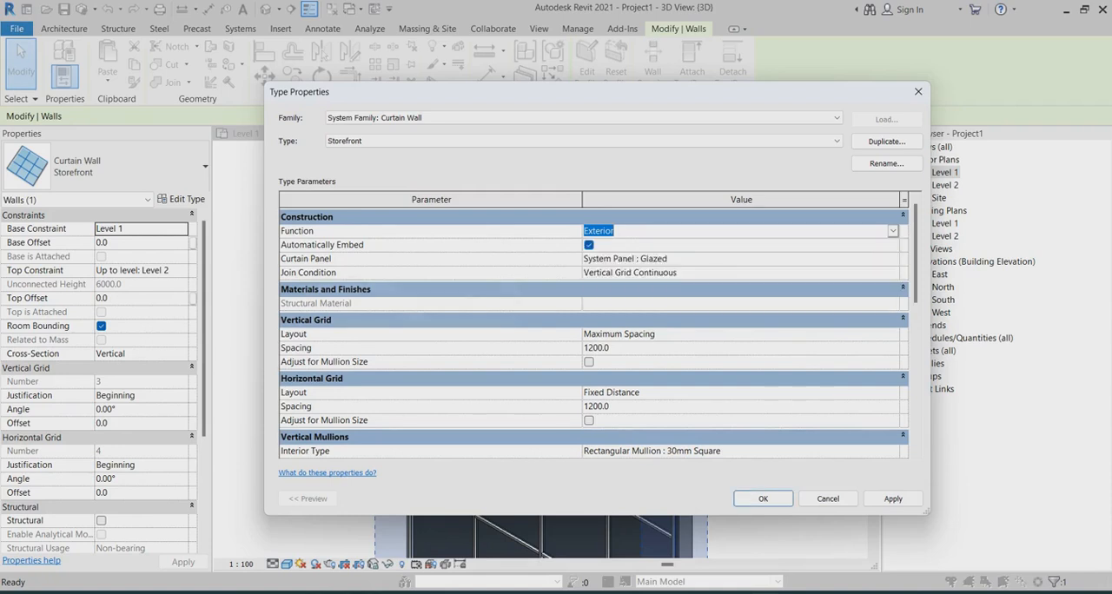
left_click(893, 259)
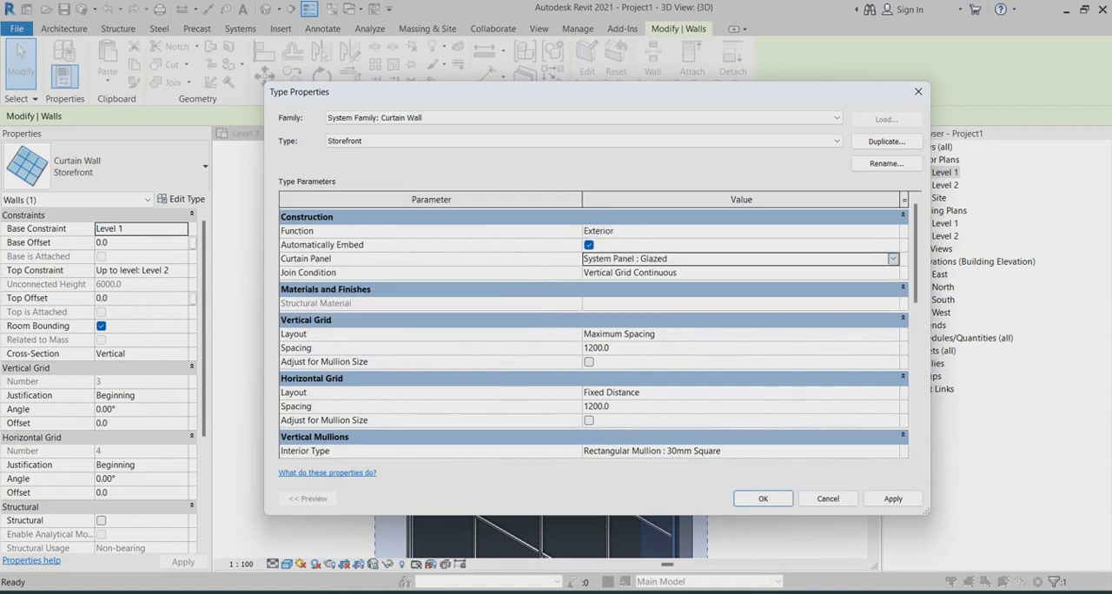
left_click(893, 259)
scroll(734, 301, "up", 2)
scroll(734, 301, "down", 3)
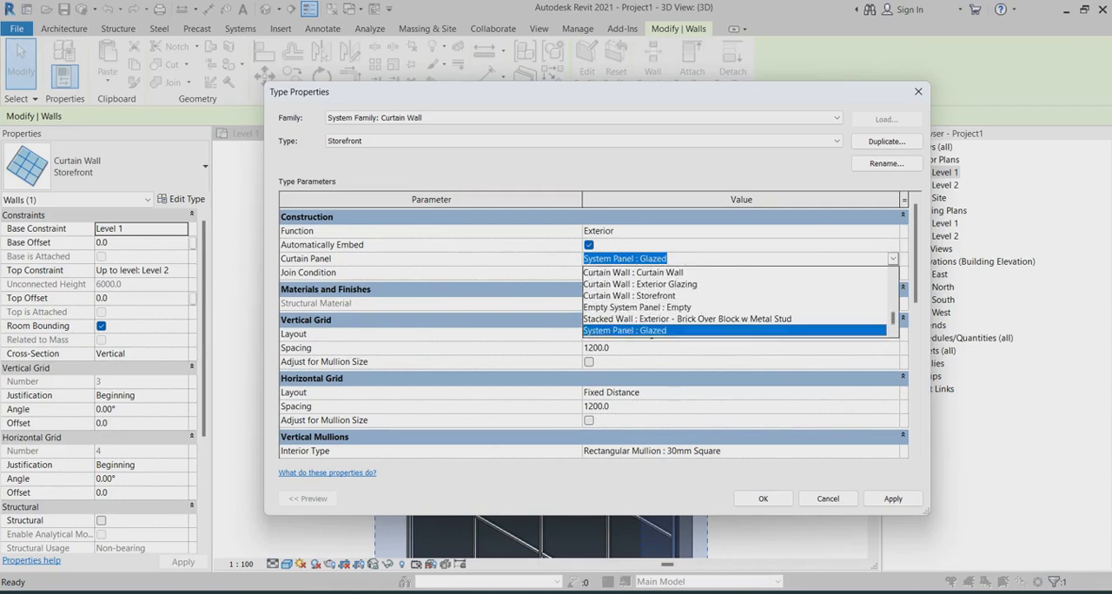
left_click(621, 331)
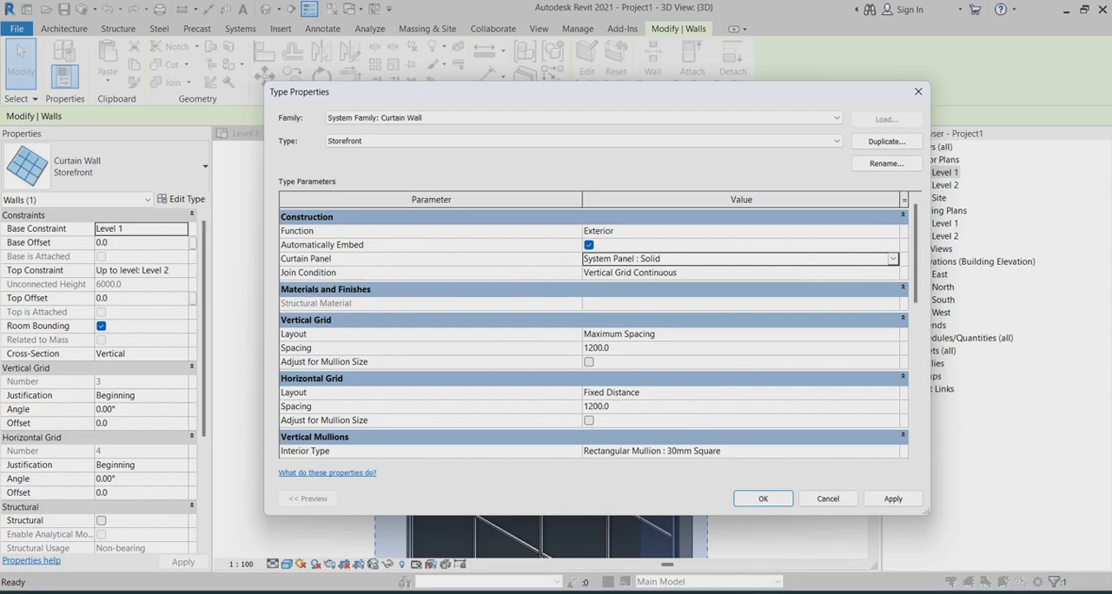
left_click(893, 499)
left_click(762, 499)
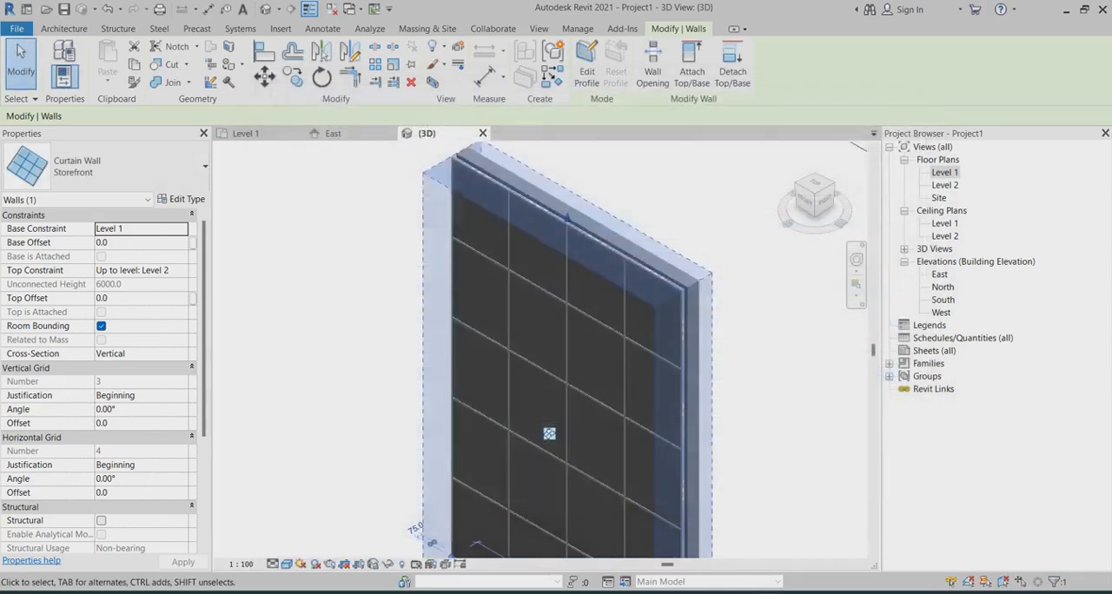
Step: Set the offset to 30 and the thickness to 15 in the System Panel : Solid type of the curtain wall's upper corner panel
scroll(753, 464, "down", 1)
left_click(750, 460)
scroll(616, 279, "up", 8)
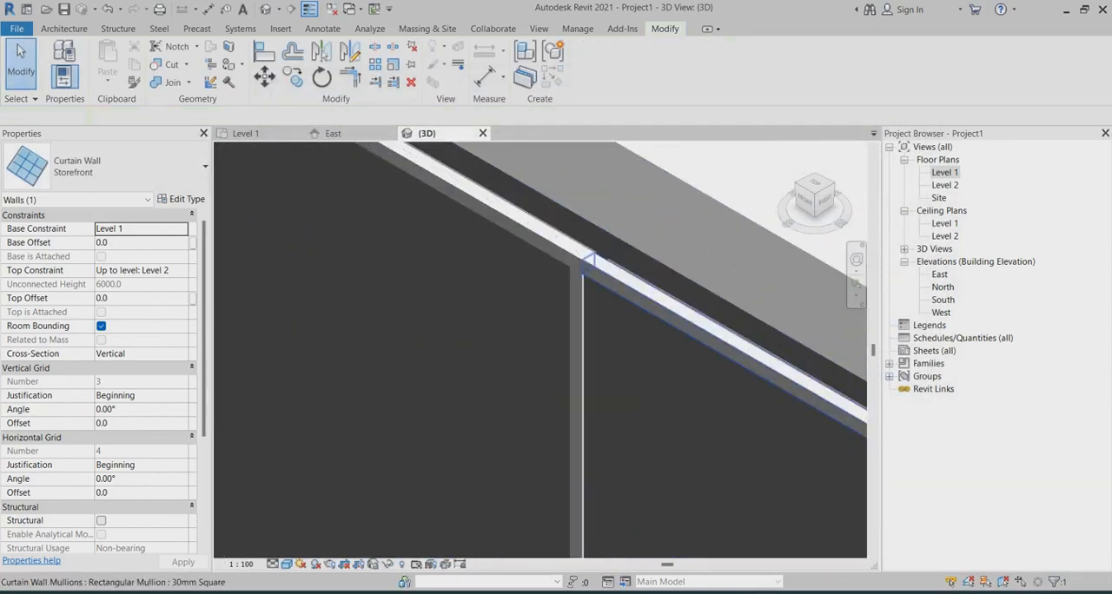
scroll(597, 259, "down", 3)
scroll(598, 266, "up", 3)
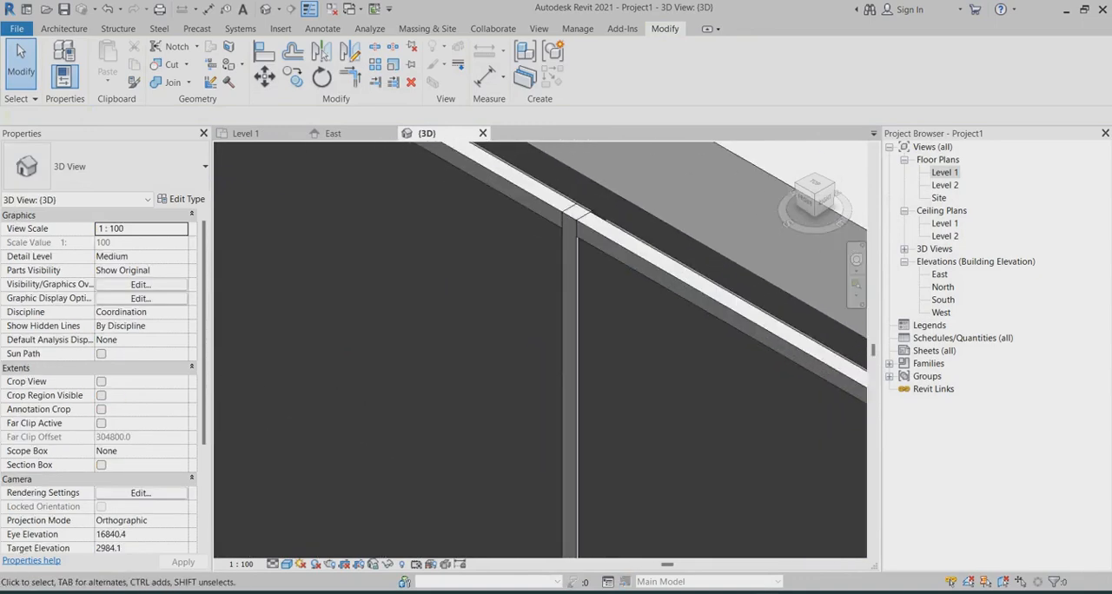
key("Tab")
left_click(582, 250)
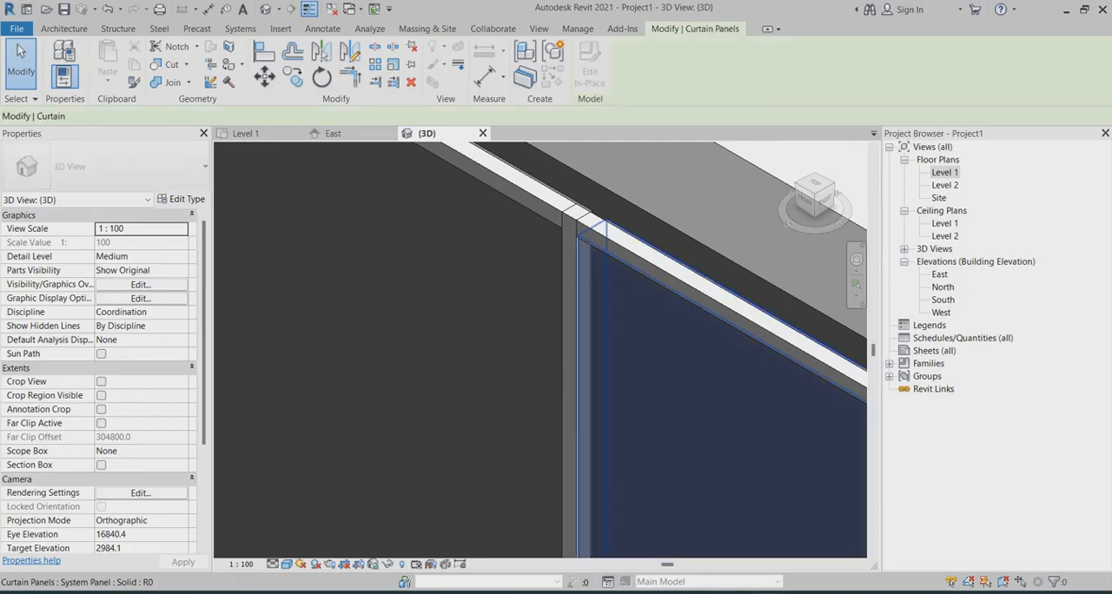
scroll(702, 435, "down", 3)
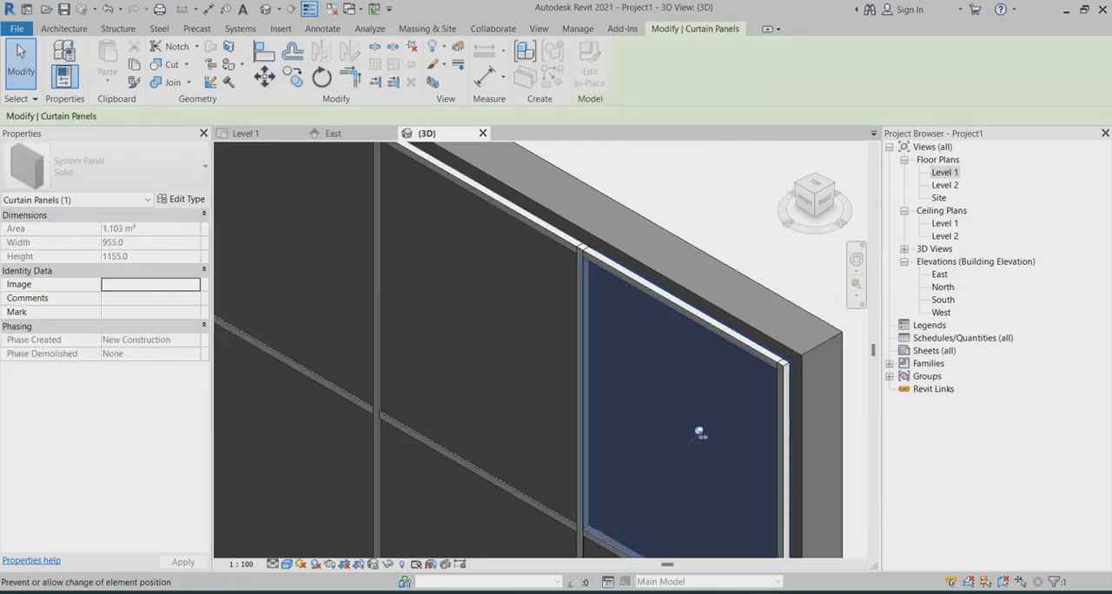
left_click(181, 199)
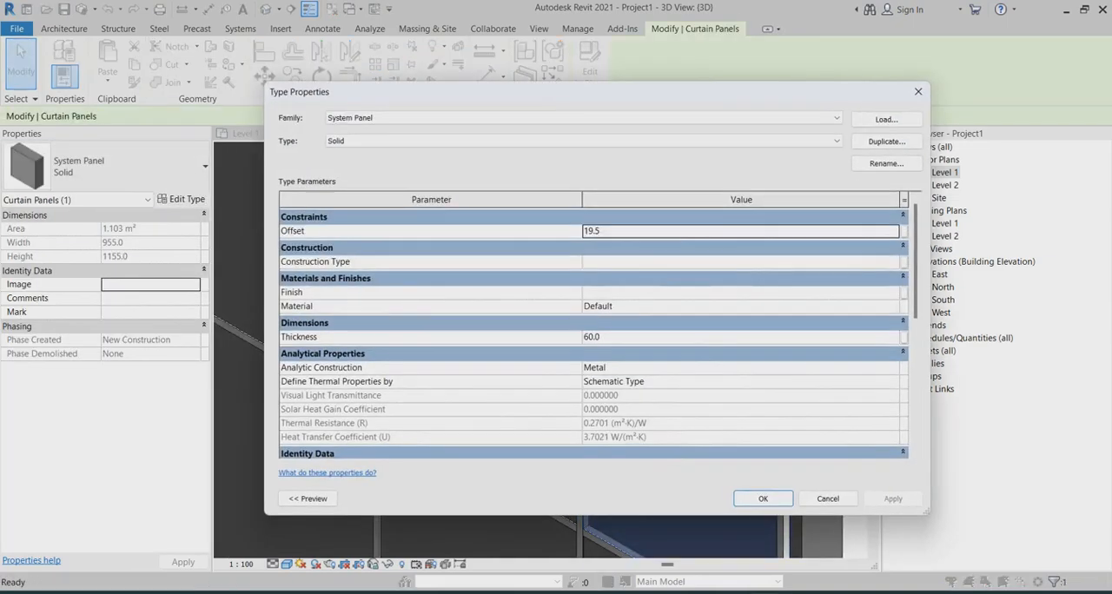
left_click(610, 231)
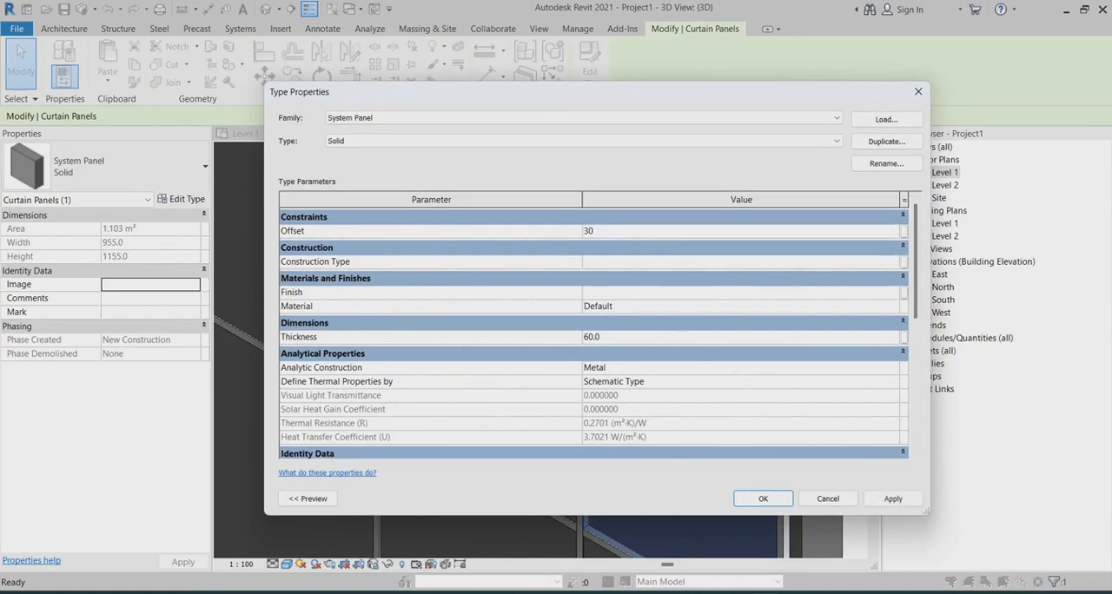
left_click(611, 337)
left_click(893, 499)
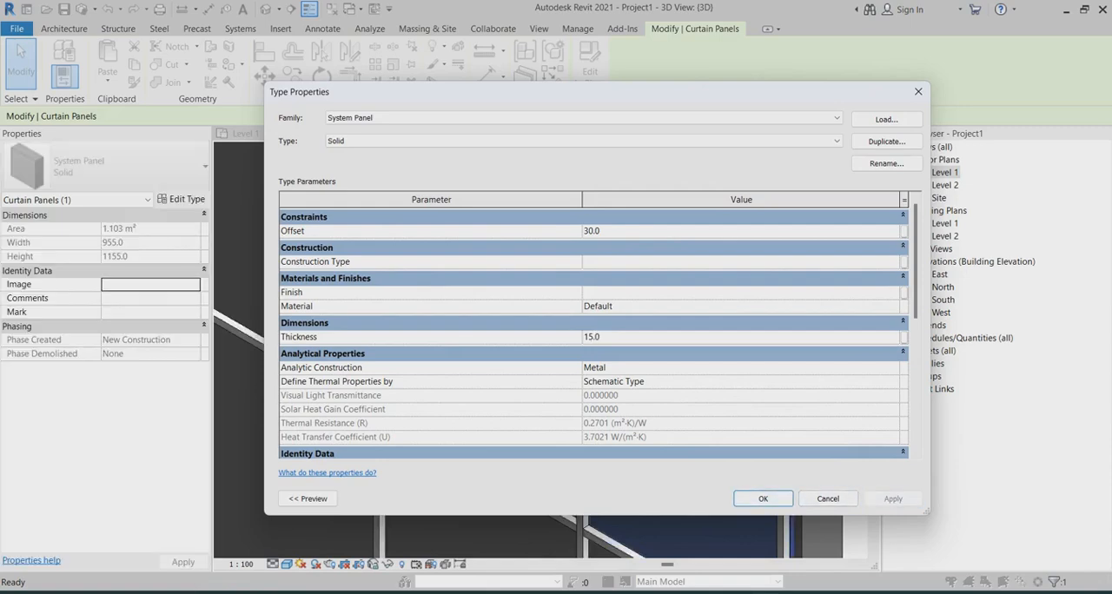
Step: Set the Solid panel type's offset to -30 and accept the type changes
left_click(585, 230)
left_click(892, 499)
left_click(762, 499)
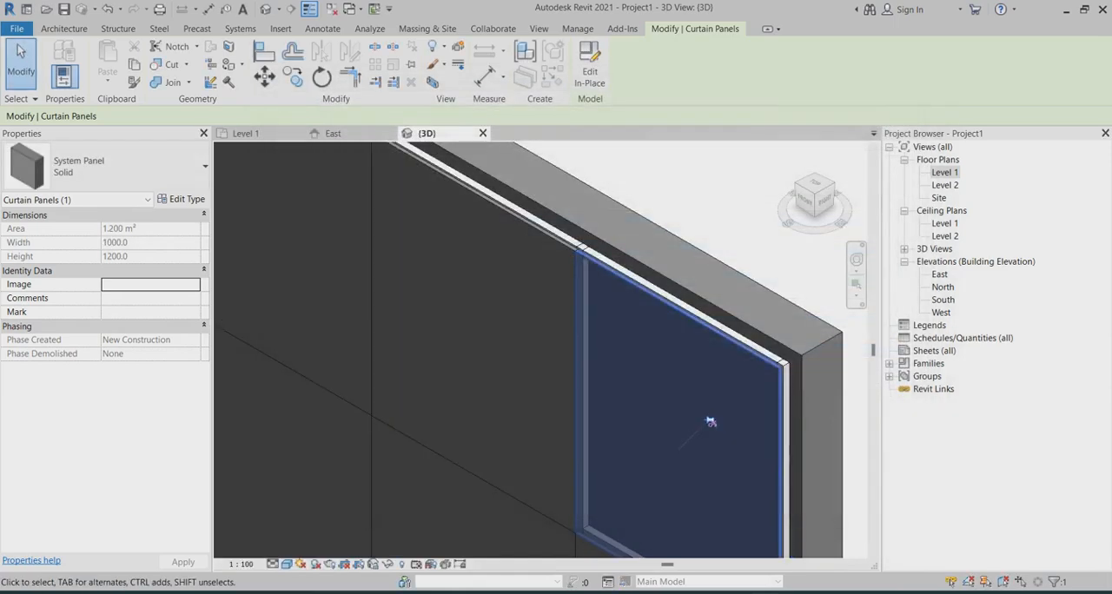
Step: Examine the solid panels in 3D from several angles, especially how they cover the mullions and sit against the basic wall
scroll(603, 328, "down", 2)
left_click(735, 271)
scroll(673, 365, "up", 4)
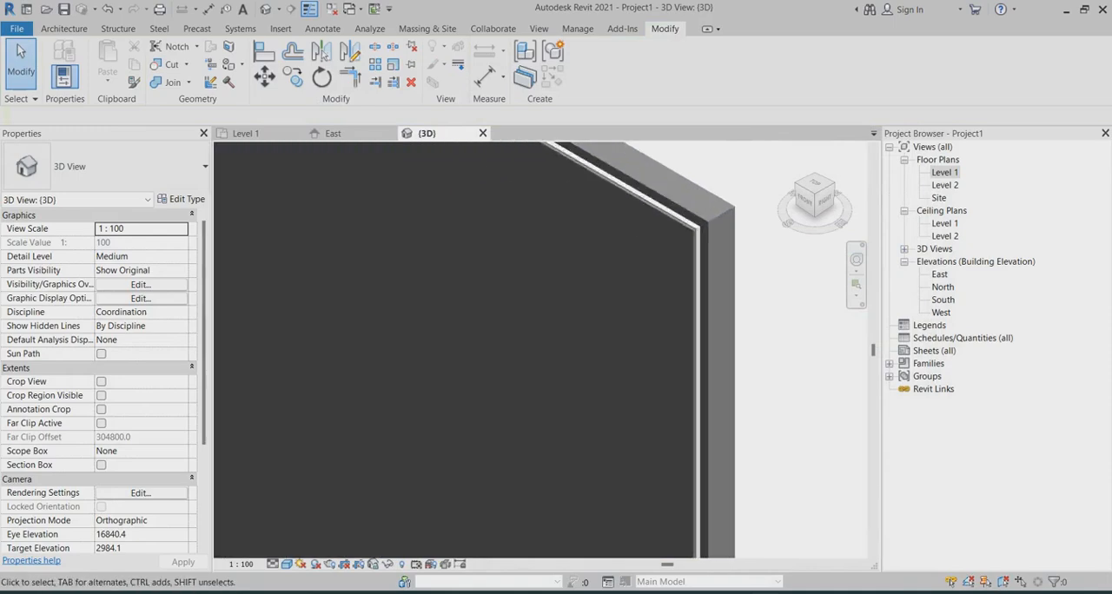
scroll(673, 364, "down", 2)
scroll(673, 365, "up", 2)
scroll(692, 322, "down", 2)
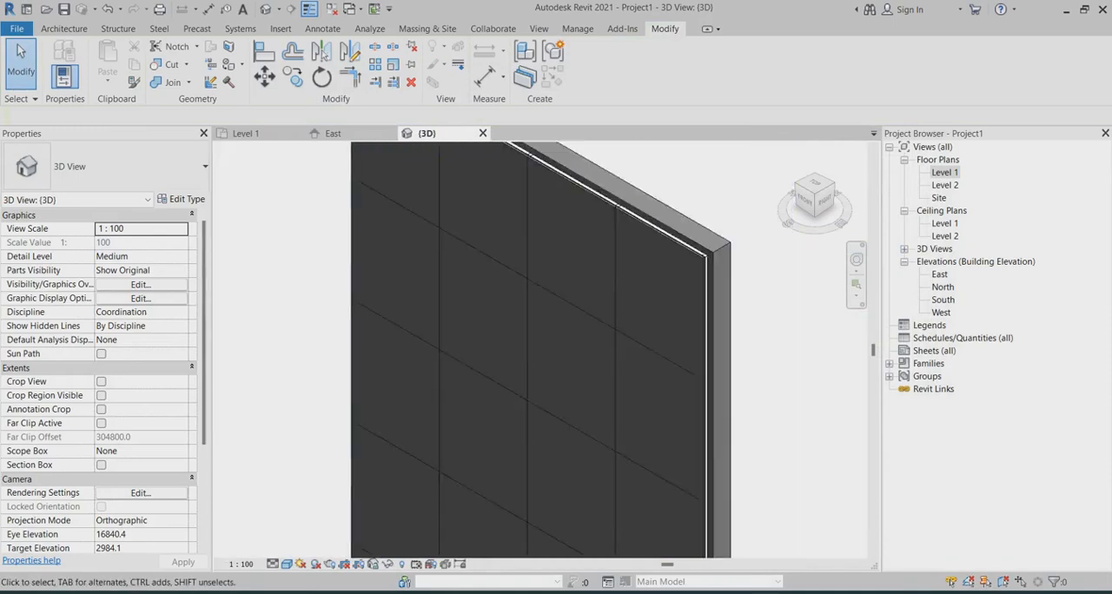
middle_click_drag(692, 322, 702, 299, "shift")
scroll(682, 260, "up", 2)
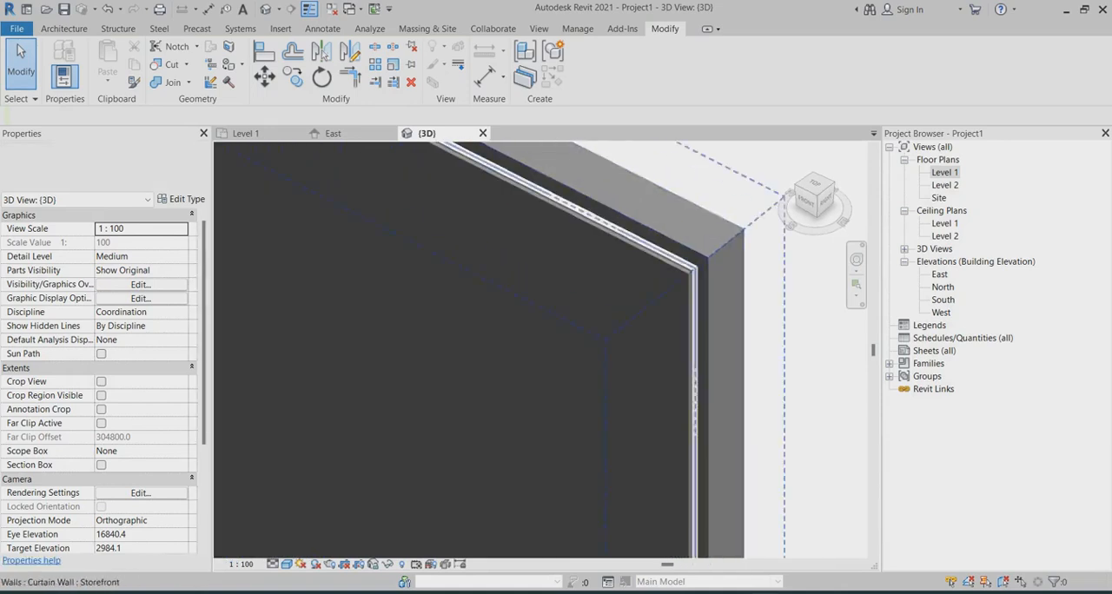
scroll(754, 263, "down", 3)
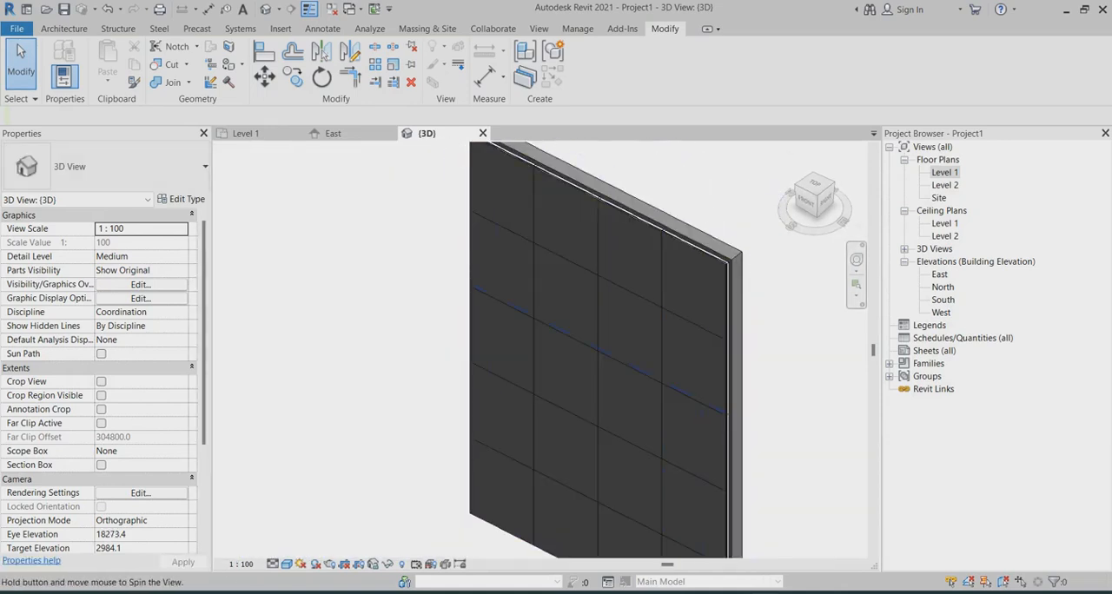
middle_click_drag(647, 374, 626, 354, "shift")
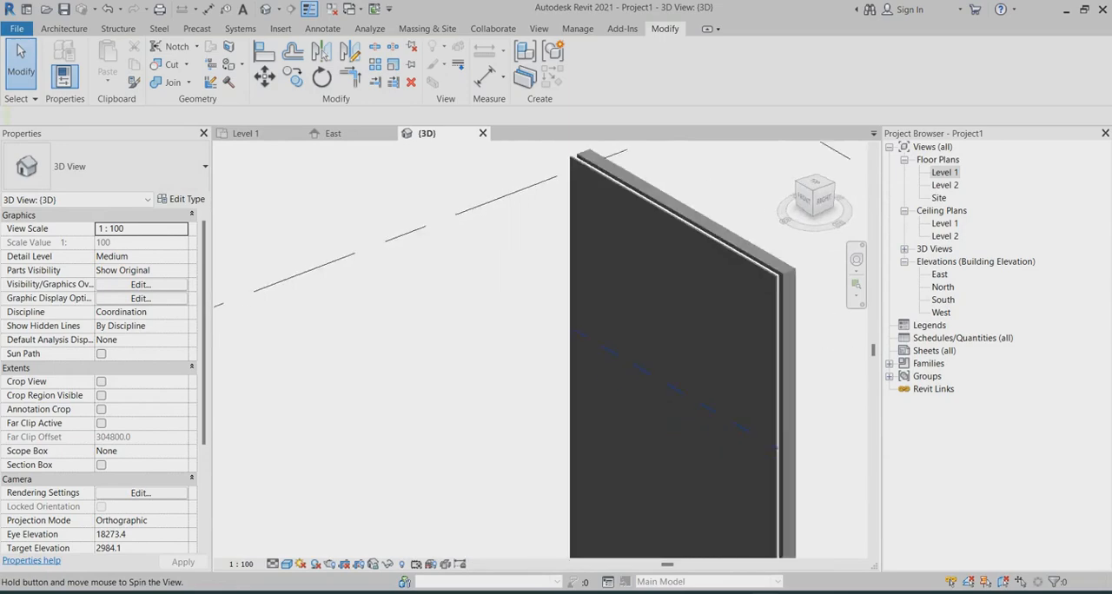
scroll(539, 291, "down", 7)
middle_click_drag(517, 304, 554, 297, "shift")
scroll(554, 300, "up", 1)
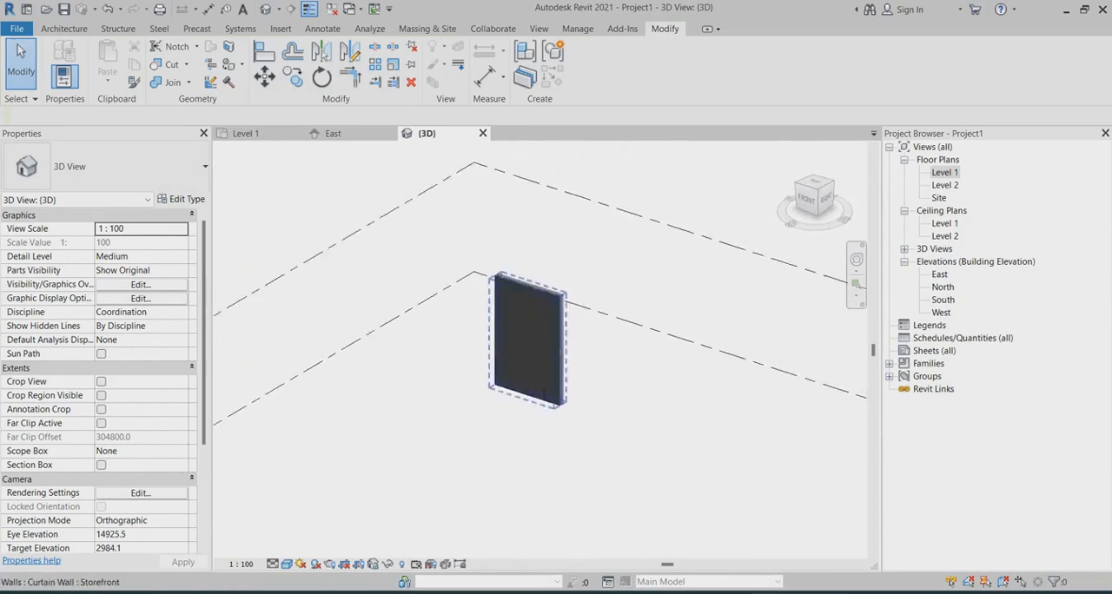
scroll(556, 291, "up", 6)
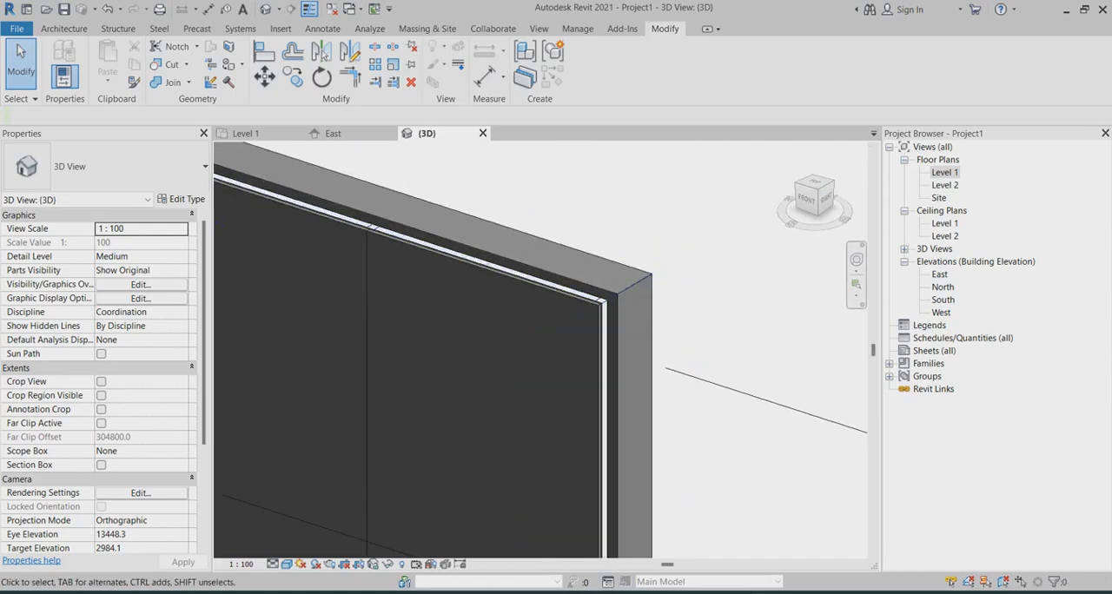
Step: In the Level 1 plan, nudge the Storefront curtain wall toward the basic wall until its mullions meet the wall face
left_click(247, 134)
scroll(478, 321, "up", 5)
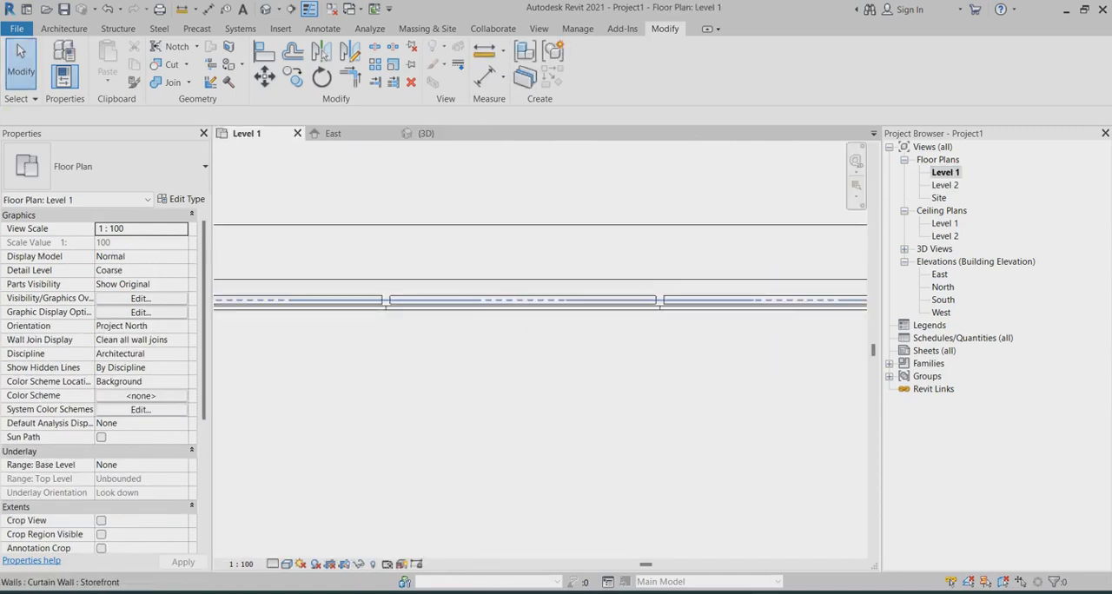
left_click(659, 300)
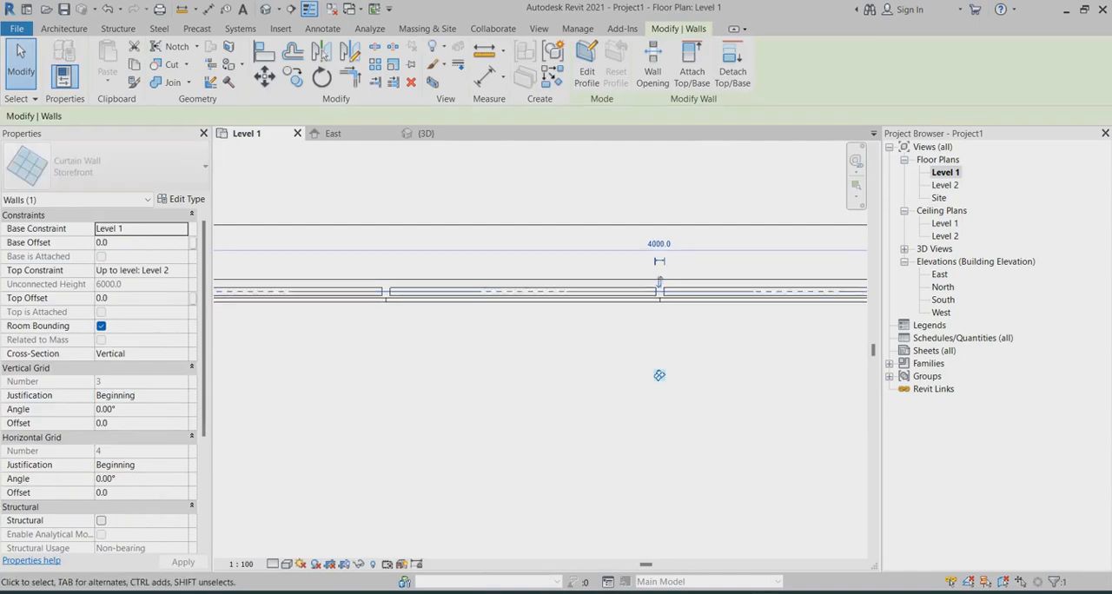
left_click_drag(660, 375, 659, 369)
scroll(376, 275, "up", 2)
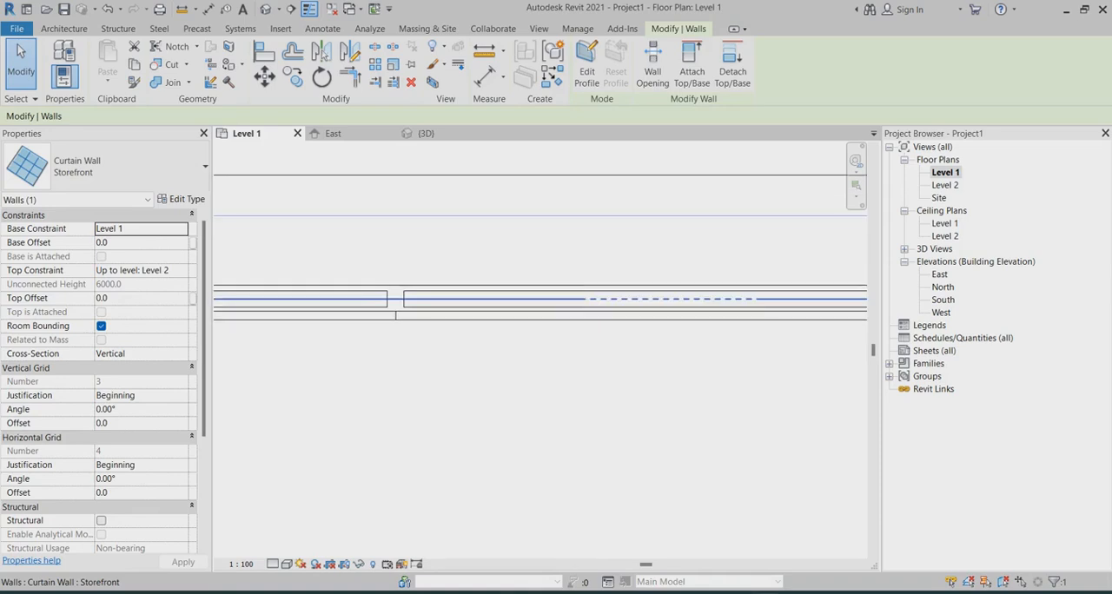
key("Up")
key("Up")
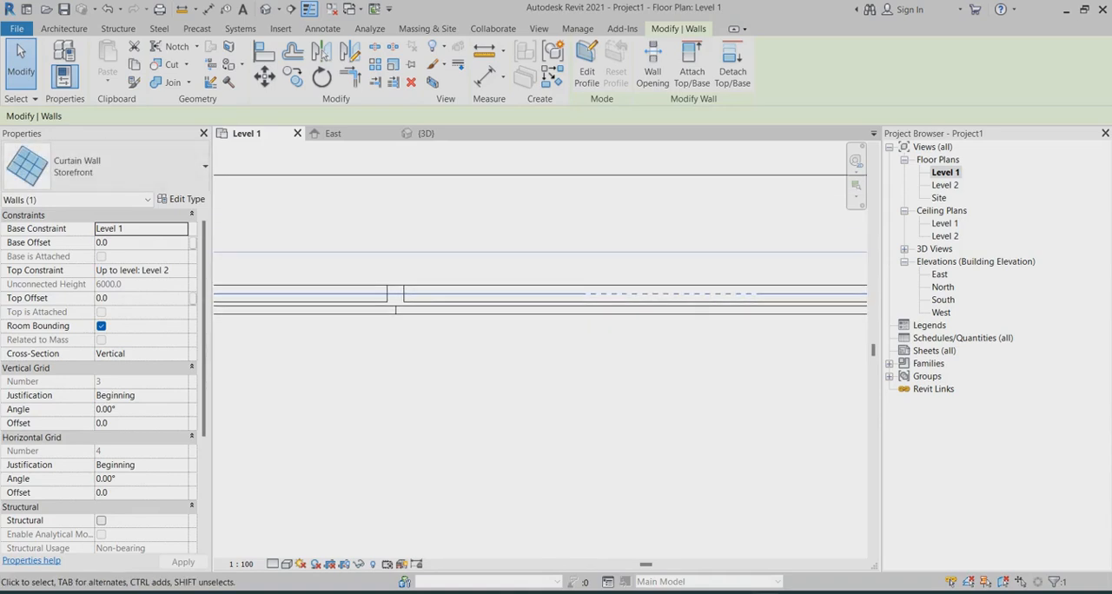
scroll(451, 346, "down", 3)
key("Escape")
scroll(425, 331, "up", 4)
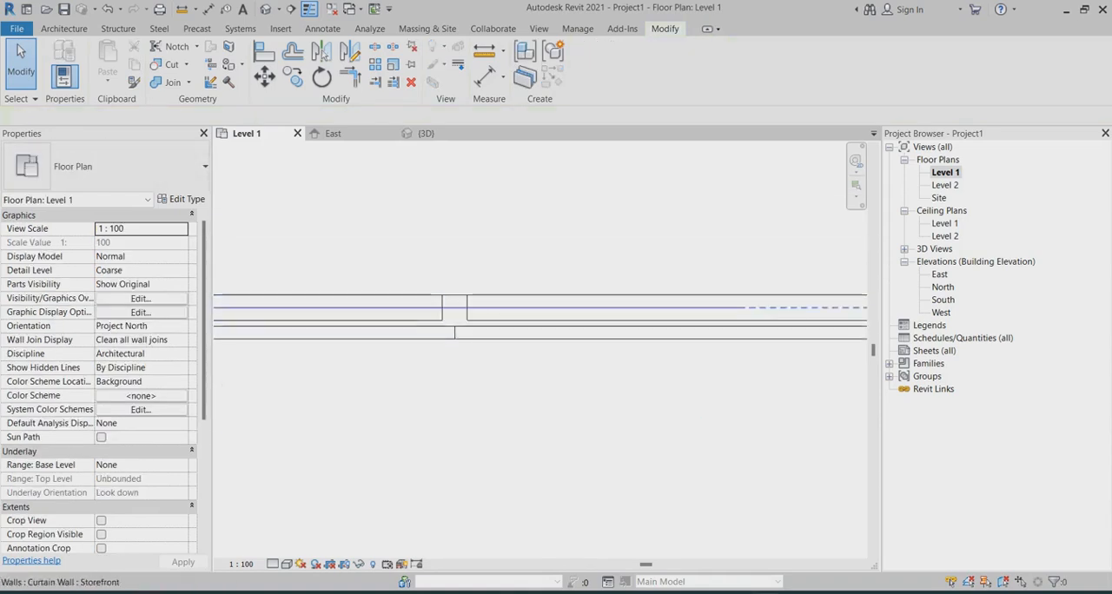
scroll(435, 317, "down", 2)
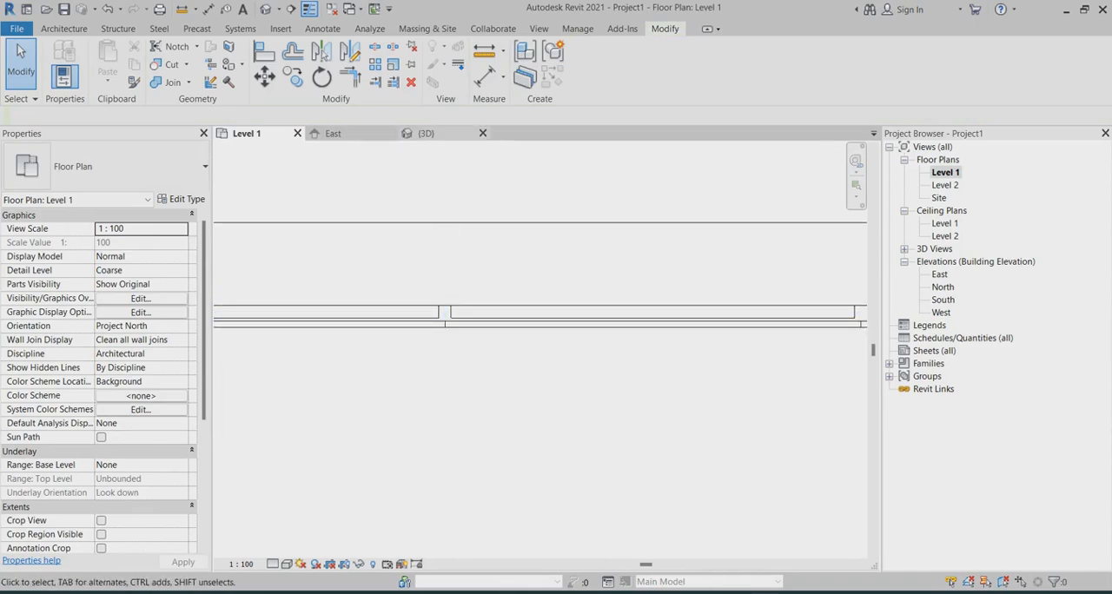
Step: In the 3D view, assign the Clad - White material to the System Panel : Solid type of the upper corner panel
left_click(426, 134)
scroll(720, 305, "down", 3)
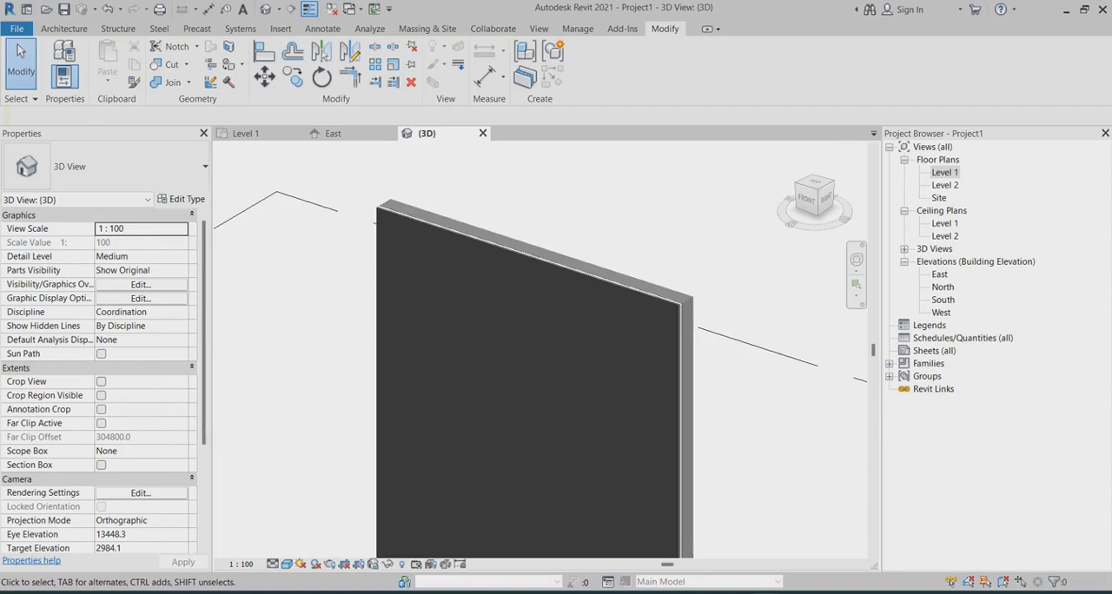
mouse_move(661, 300)
middle_mouse_down("shift")
mouse_move(621, 309)
mouse_move(657, 306)
middle_mouse_up("shift")
scroll(656, 304, "up", 3)
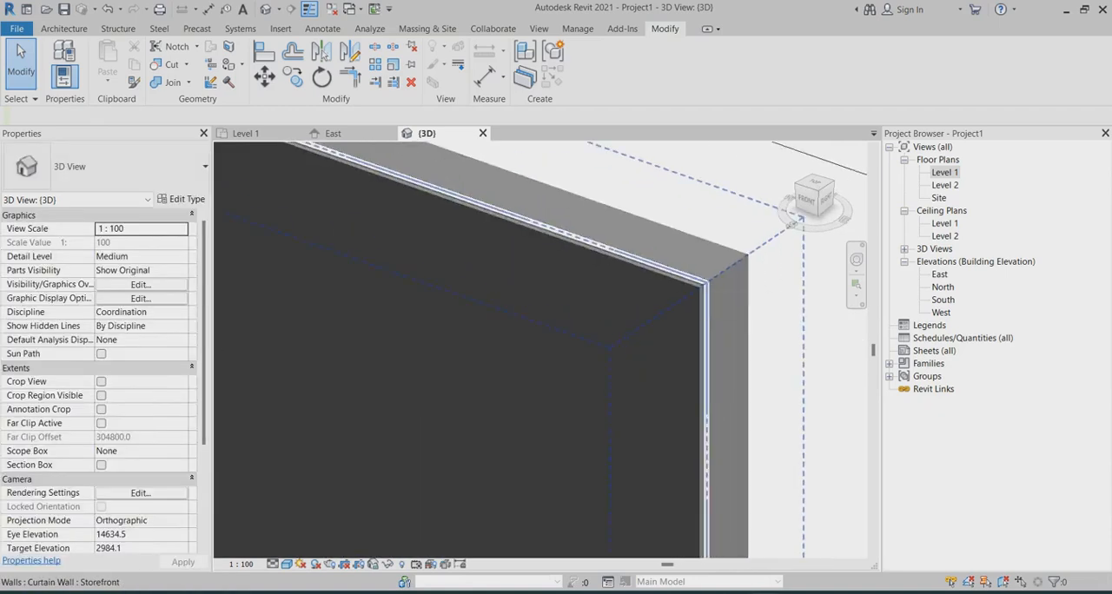
scroll(656, 304, "up", 1)
key("Tab")
left_click(582, 404)
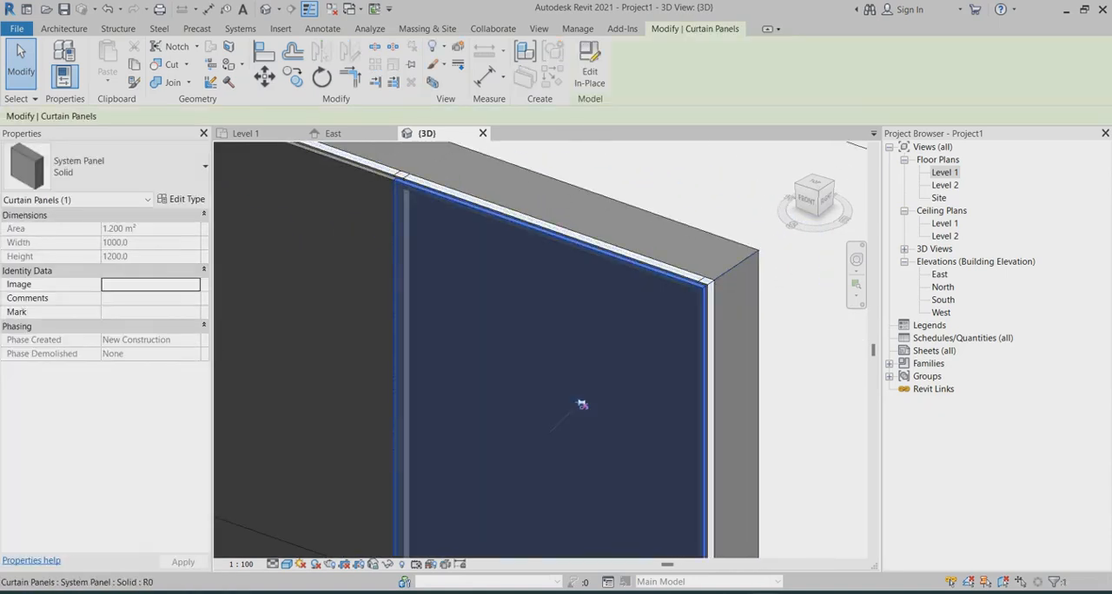
left_click(181, 199)
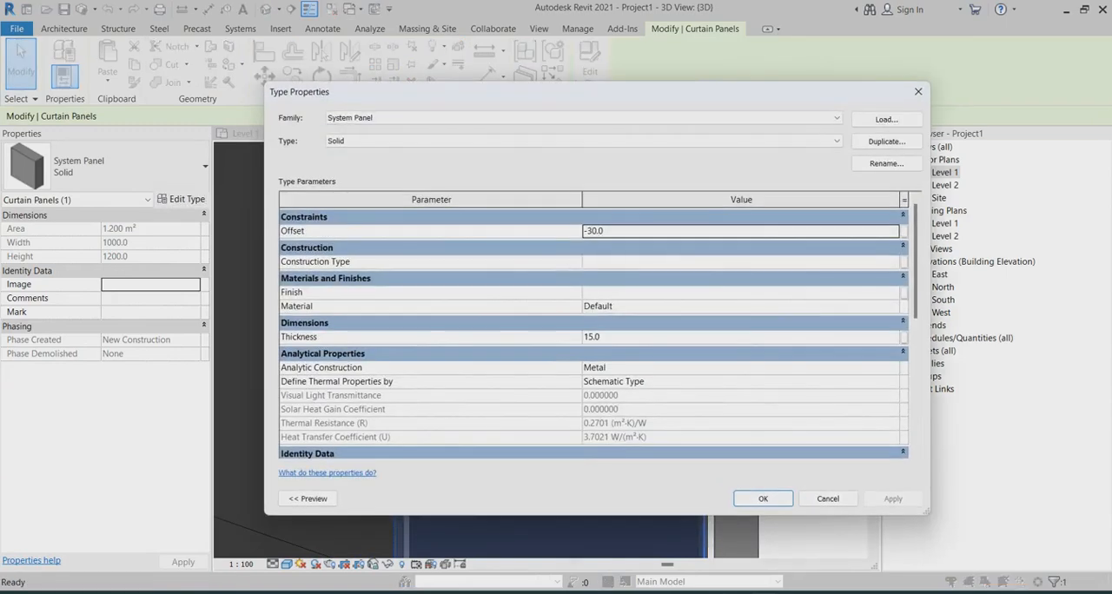
left_click(741, 306)
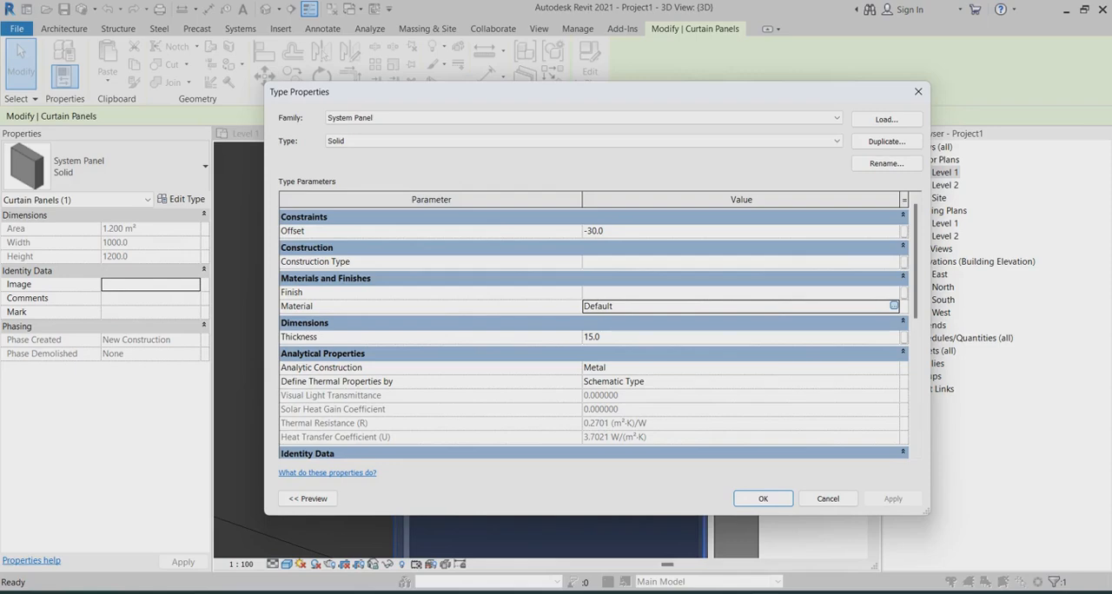
left_click(894, 305)
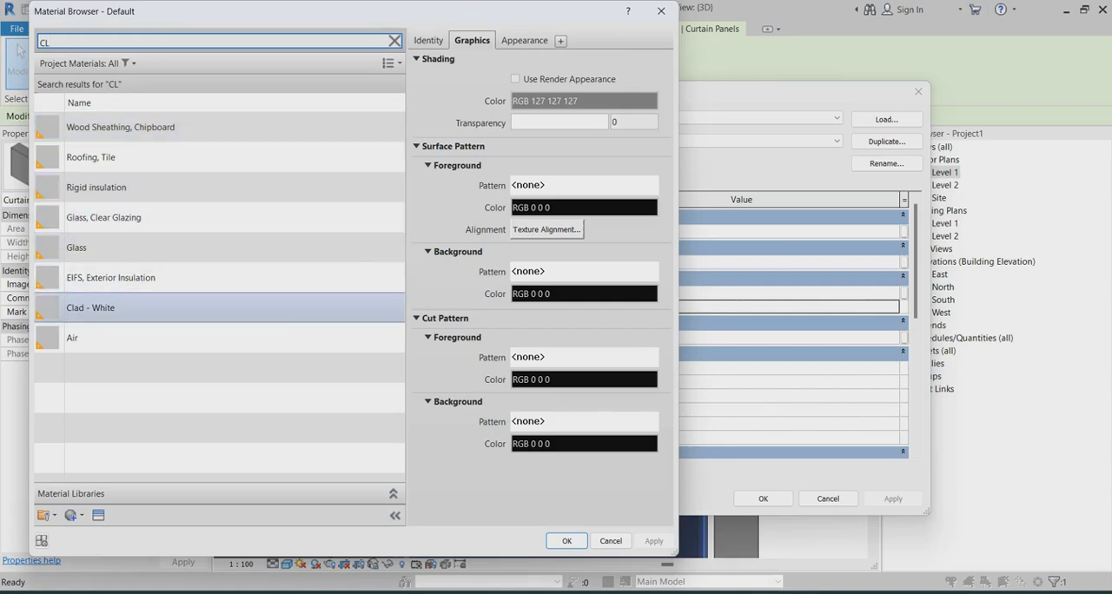
left_click(131, 307)
key("Return")
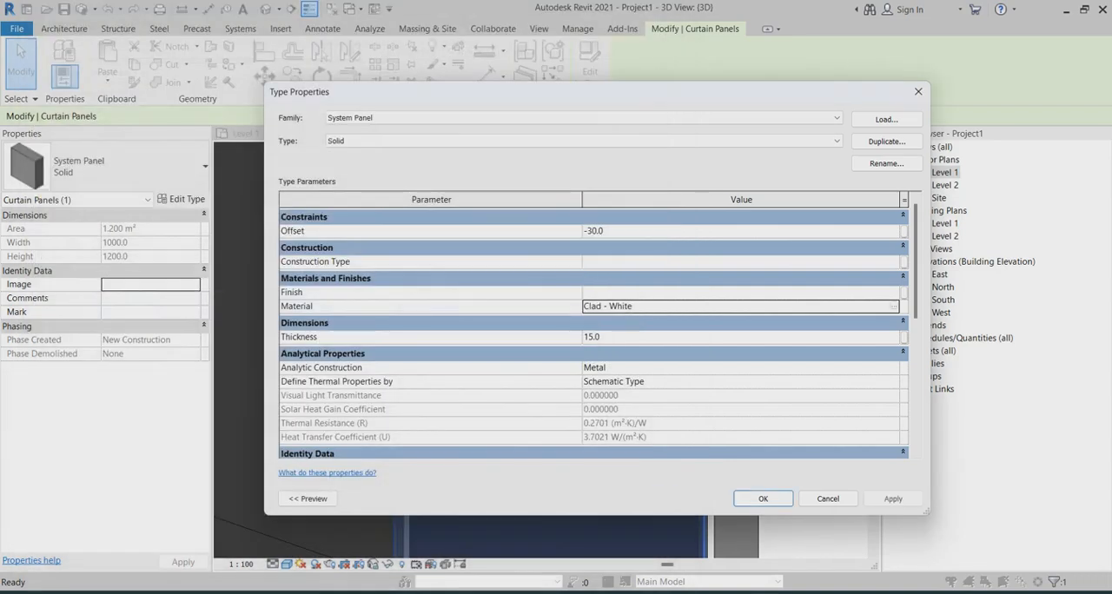
Step: Set the System Panel : Solid type's offset to -15 and accept the type changes
left_click(605, 231)
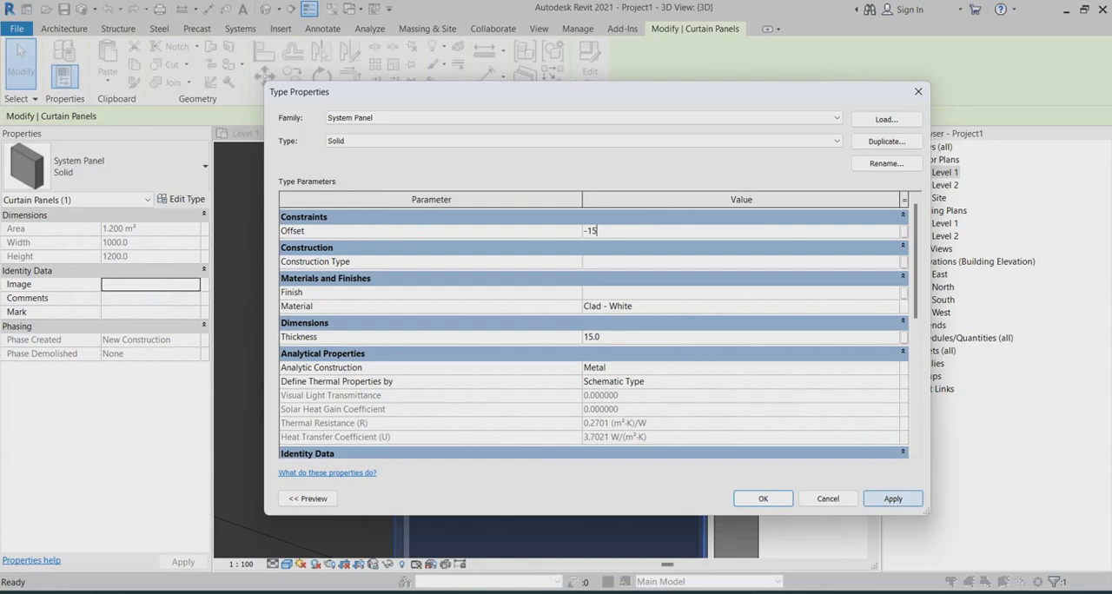
key("Return")
left_click(763, 498)
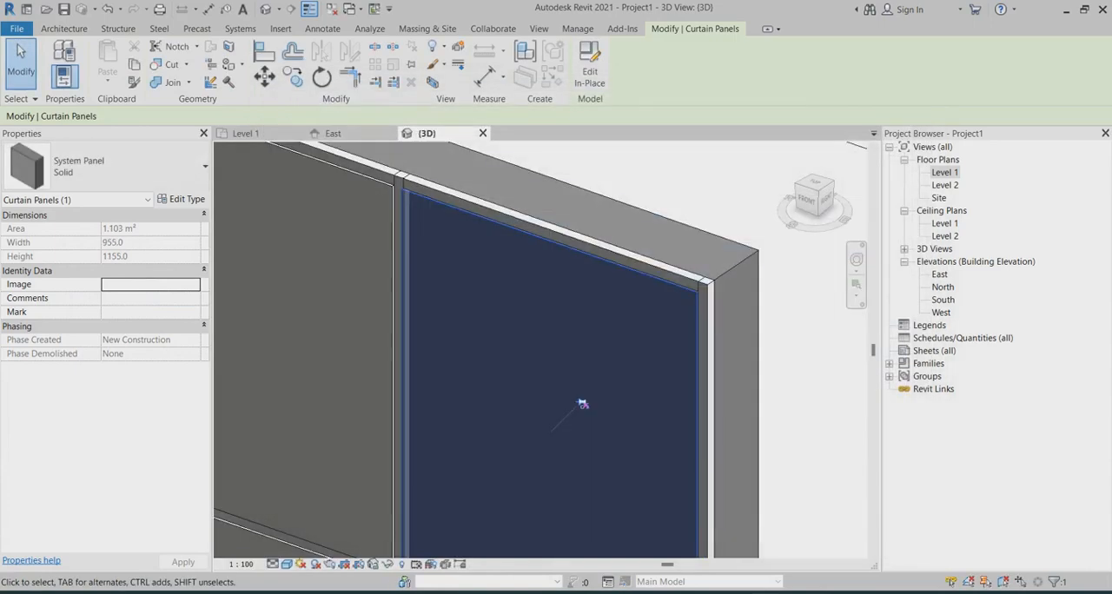
key("Escape")
Step: Examine the repositioned solid panels in 3D, checking the upper corner, the mullion joints and the cladding face as a whole
scroll(581, 403, "down", 4)
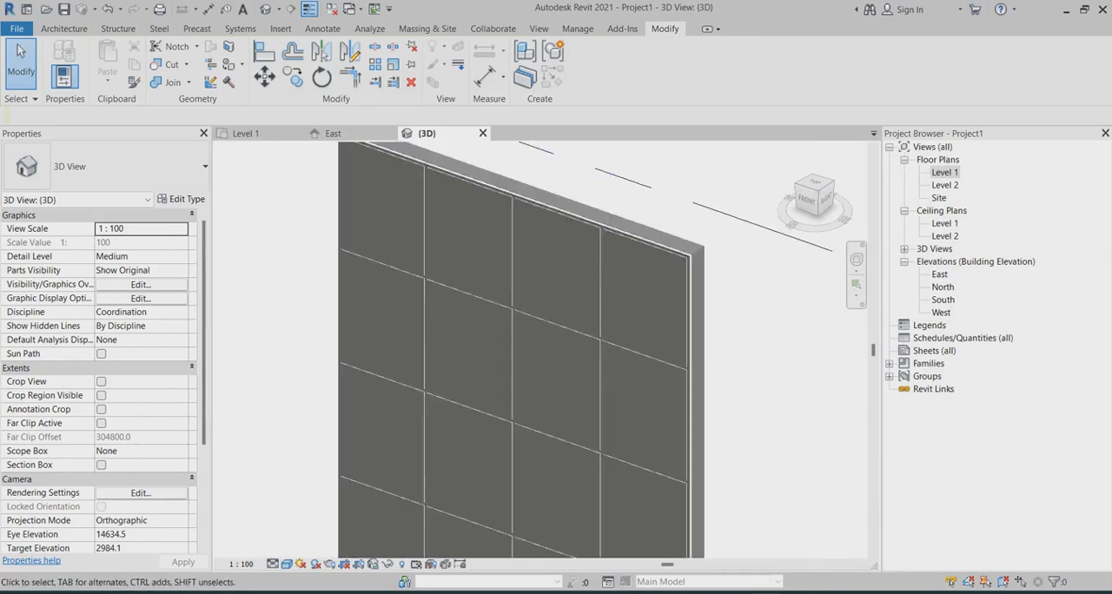
scroll(596, 351, "down", 1)
mouse_move(595, 352)
middle_mouse_down("shift")
mouse_move(627, 349)
mouse_move(594, 334)
middle_mouse_up("shift")
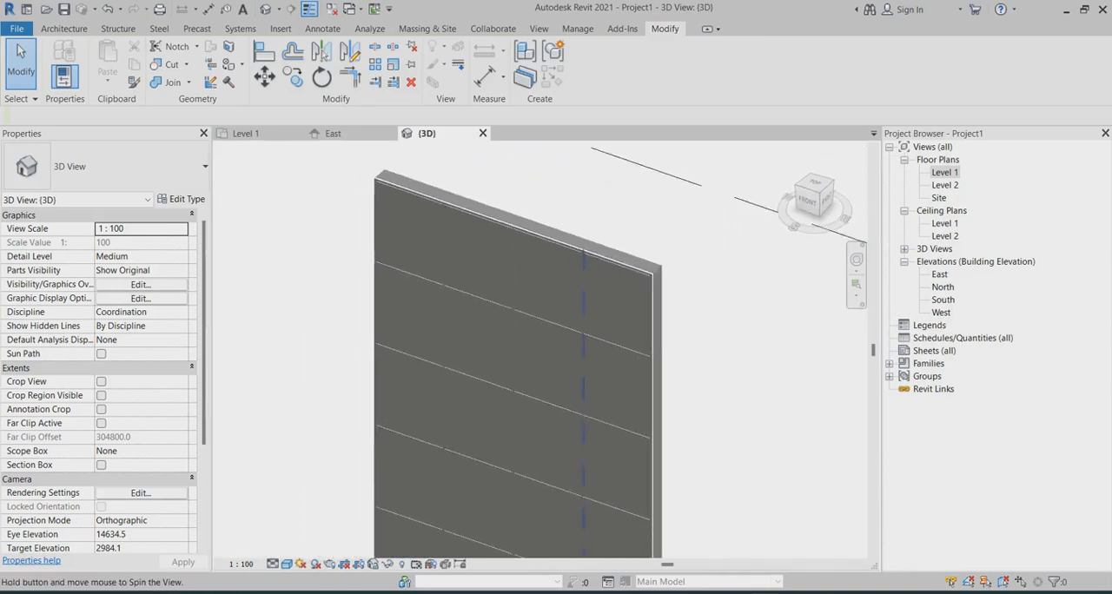
scroll(594, 325, "up", 2)
scroll(603, 315, "up", 1)
scroll(667, 347, "down", 2)
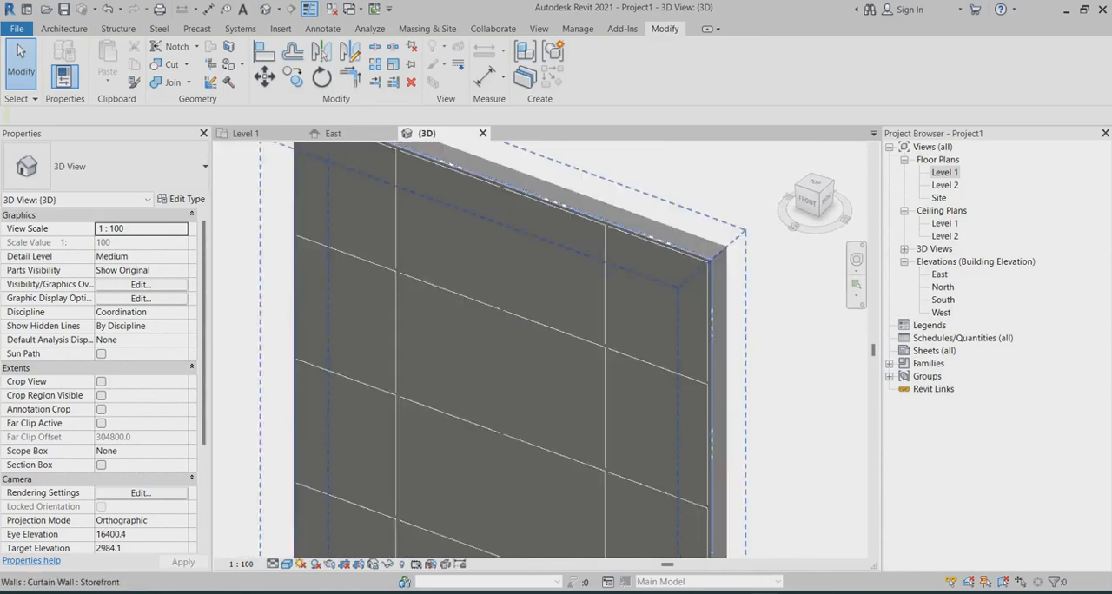
scroll(707, 248, "up", 5)
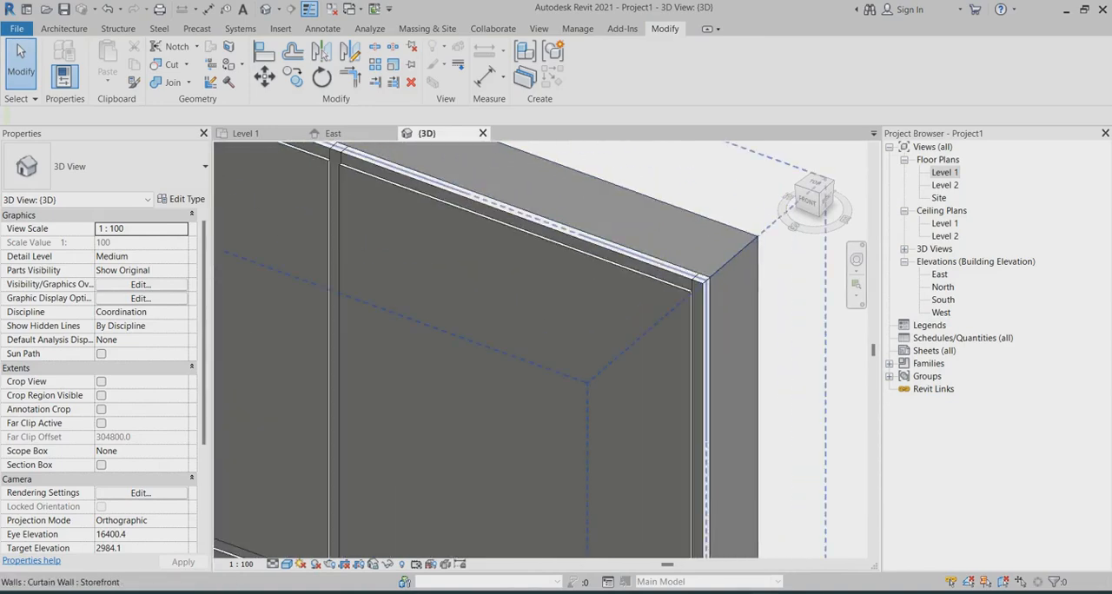
scroll(712, 267, "down", 5)
scroll(712, 266, "down", 1)
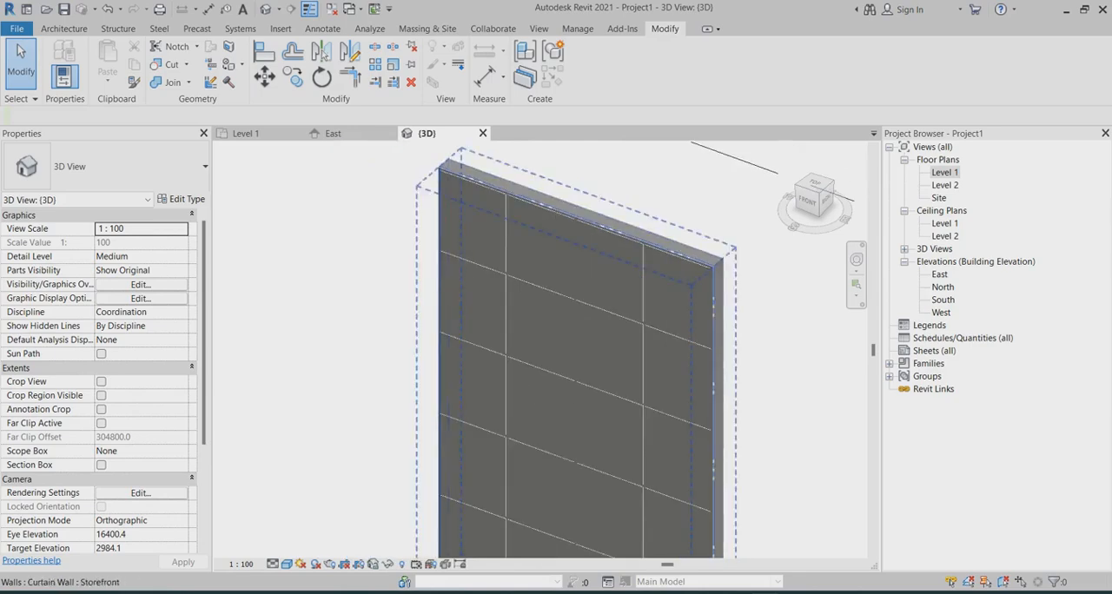
scroll(705, 435, "up", 4)
scroll(574, 312, "down", 5)
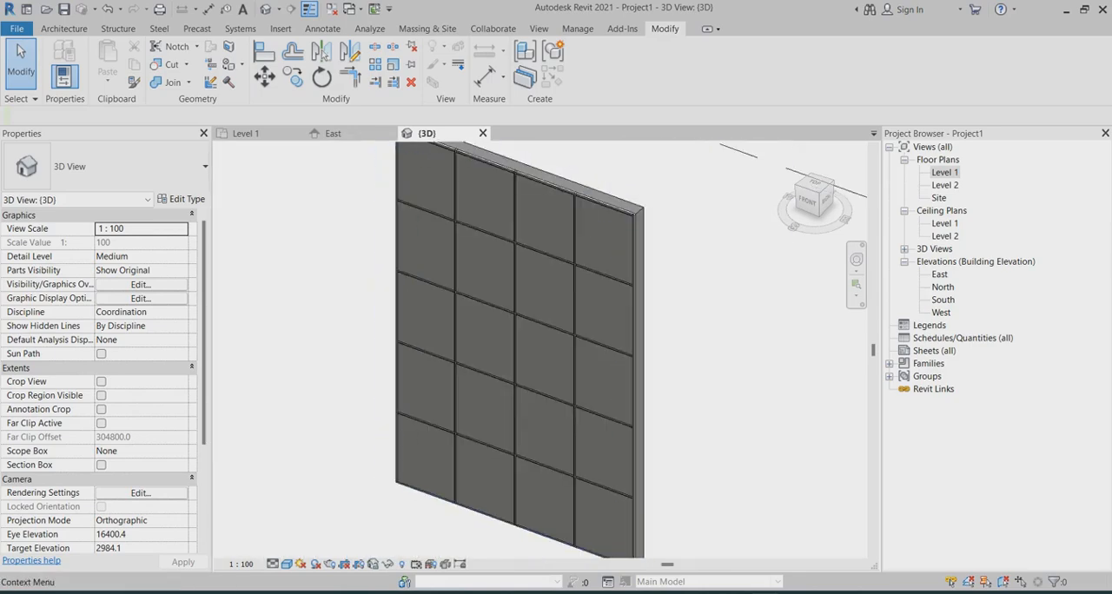
Step: In the Level 1 plan, place a camera in front of the wall and aim it diagonally toward the cladding
double_click(944, 172)
scroll(638, 239, "down", 6)
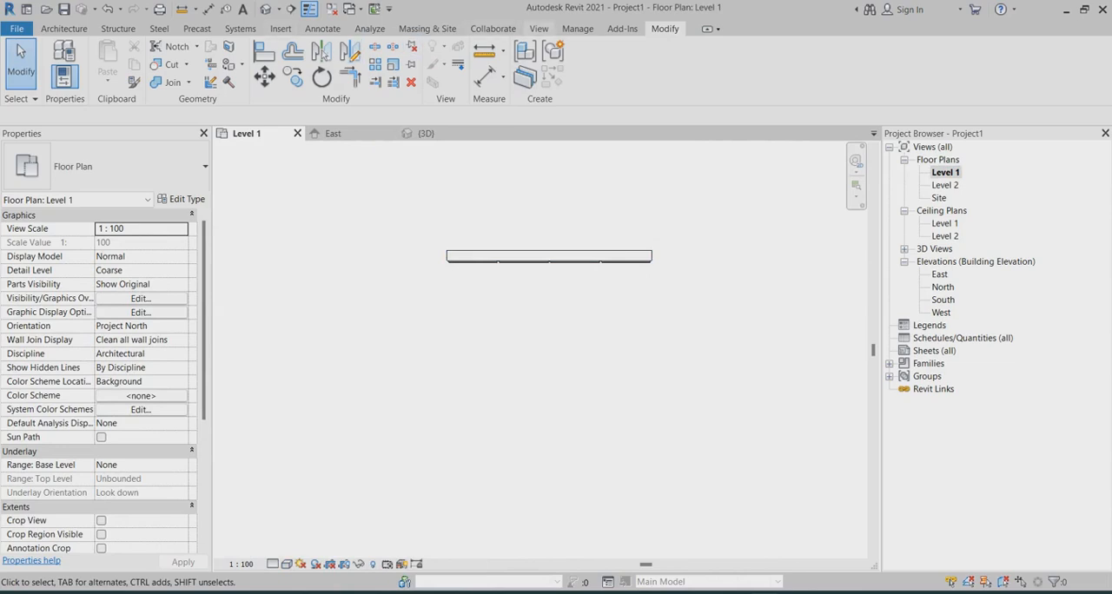
left_click(538, 28)
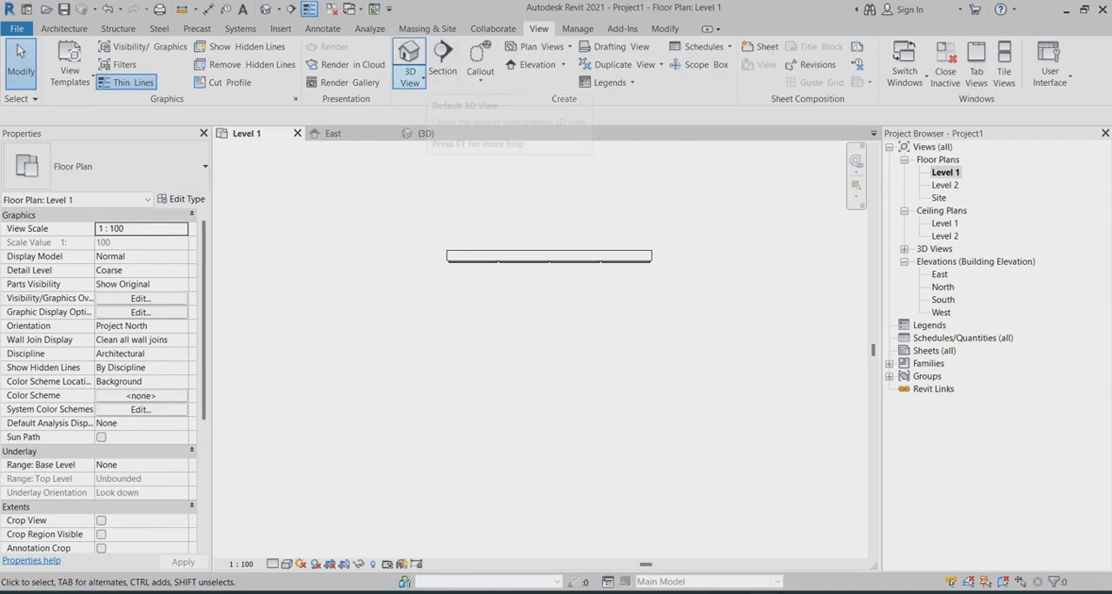
left_click(409, 78)
left_click(436, 134)
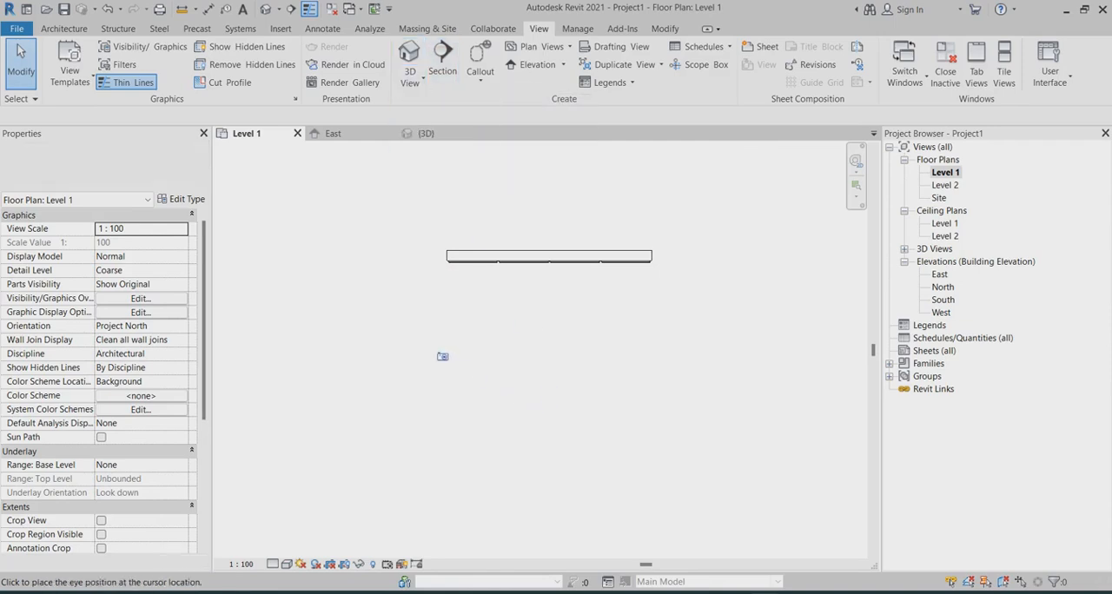
left_click(442, 356)
left_click(561, 208)
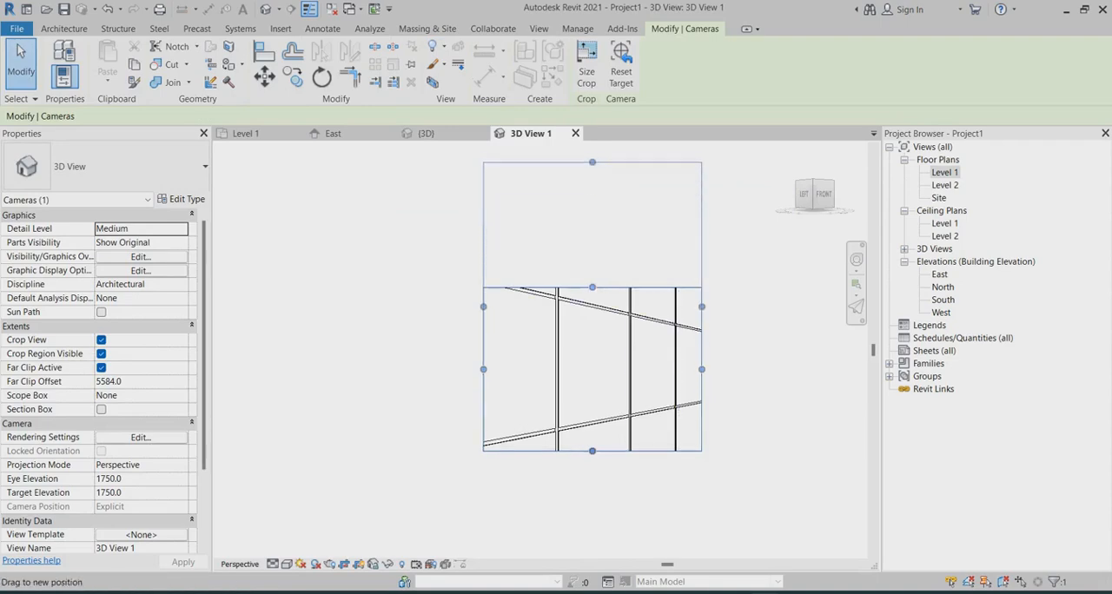
Step: Enlarge the camera view's crop region on all four sides to take in more of the clad wall
left_click_drag(592, 162, 592, 149)
scroll(607, 402, "down", 2)
left_click_drag(669, 335, 767, 335)
left_click_drag(646, 434, 647, 536)
scroll(704, 387, "up", 3)
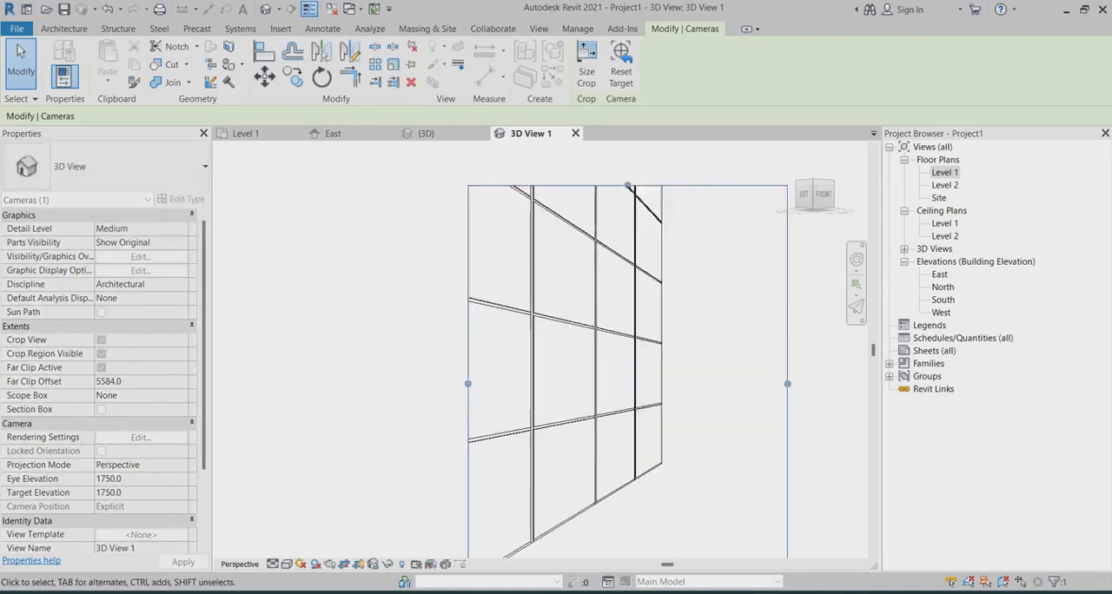
scroll(656, 425, "down", 4)
left_click_drag(634, 270, 634, 167)
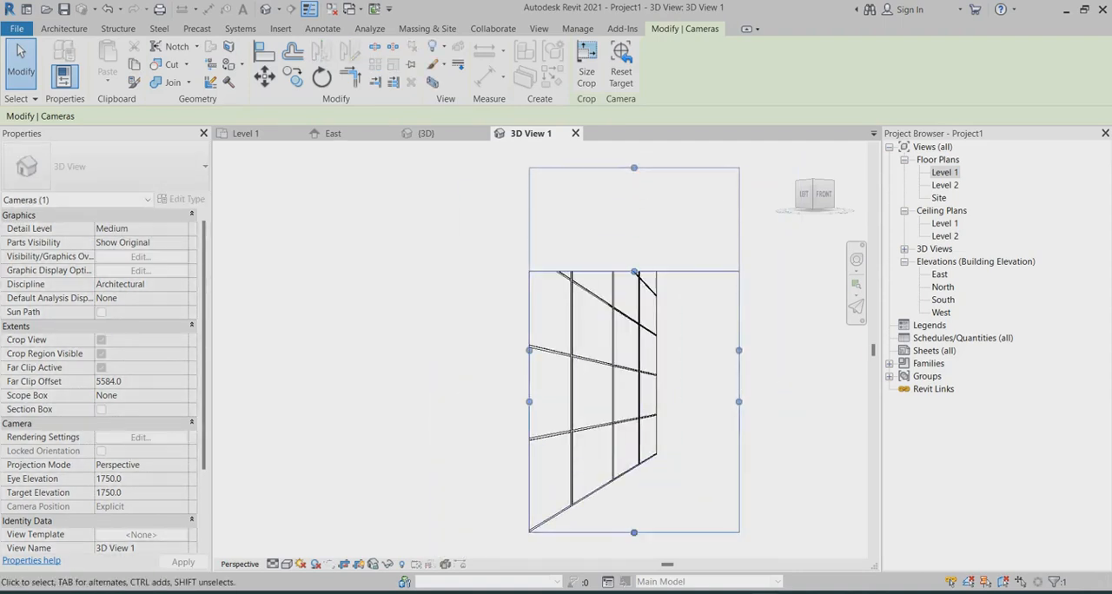
left_click_drag(529, 350, 457, 350)
scroll(459, 365, "down", 1)
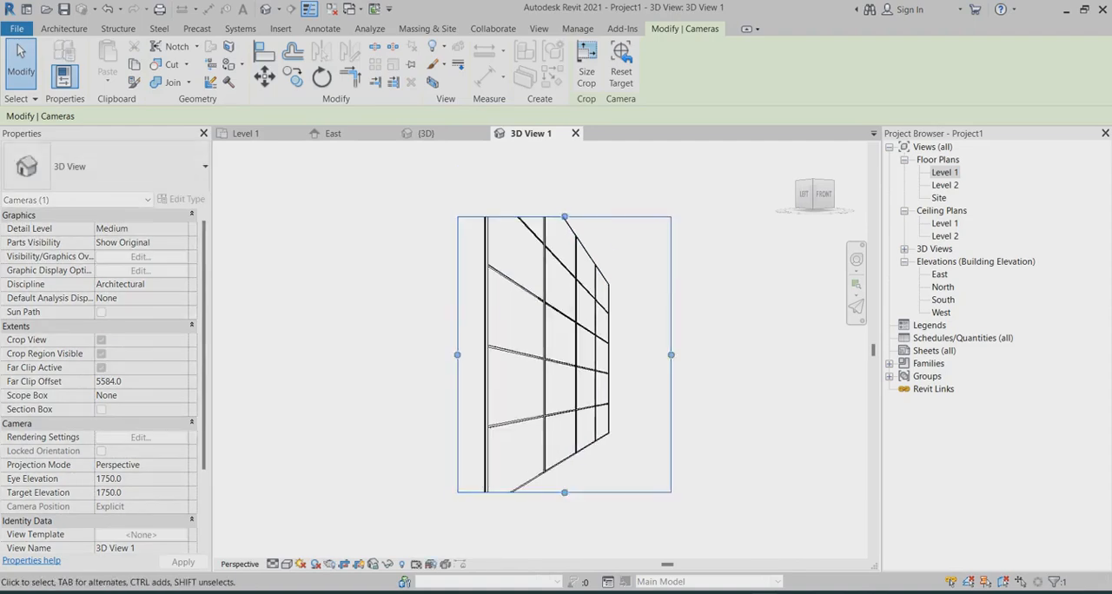
left_click_drag(564, 216, 563, 171)
scroll(648, 227, "up", 2)
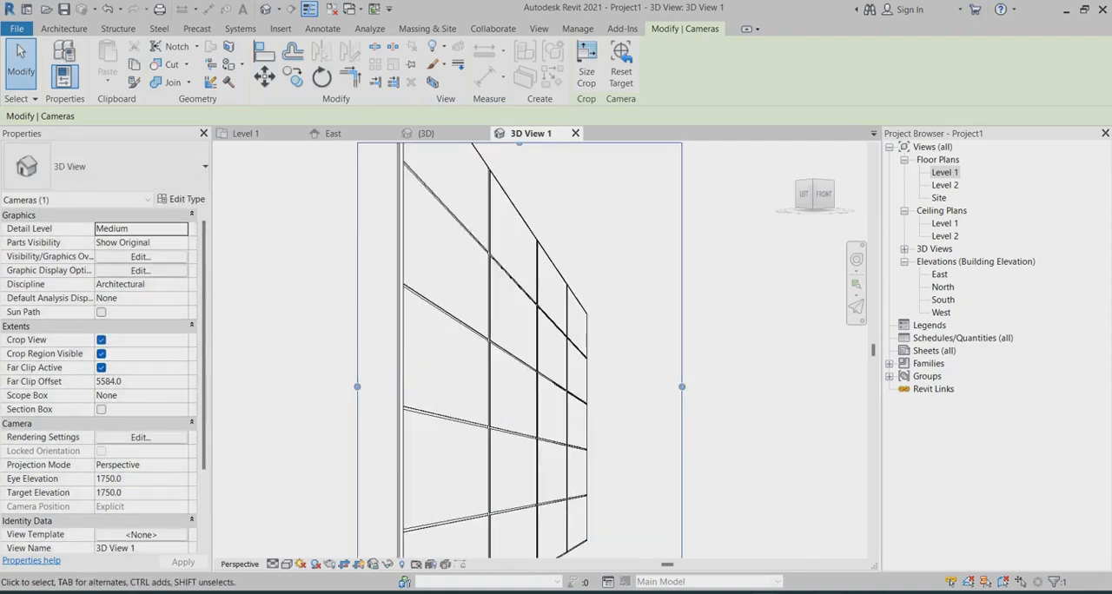
scroll(594, 389, "up", 2)
scroll(594, 236, "down", 1)
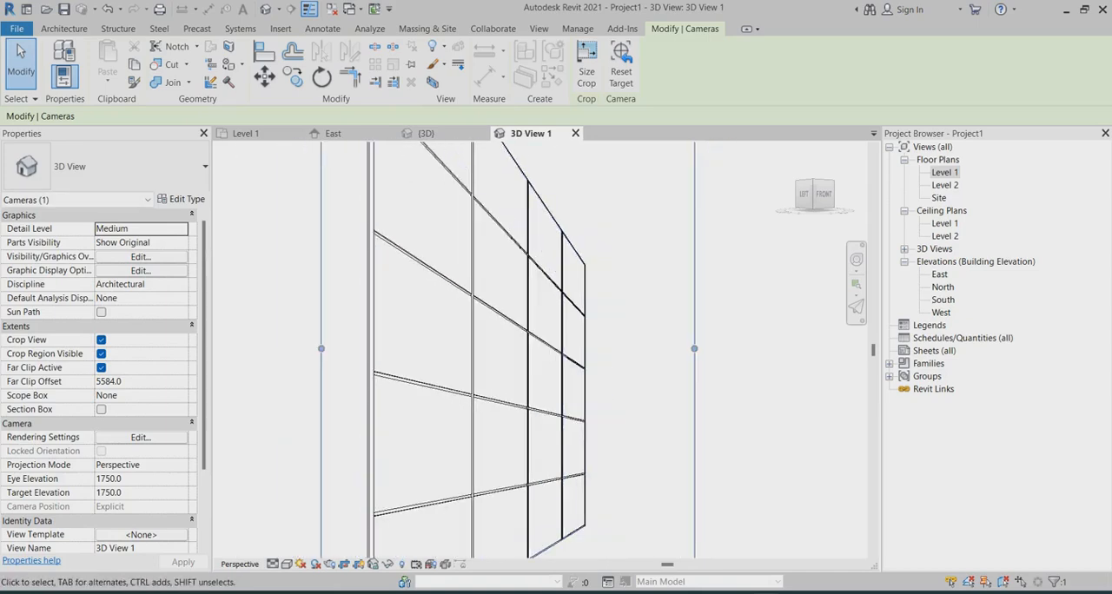
Step: Change the camera view's visual style and set its detail level to Fine, adjusting the viewing angle on the cladding
middle_click_drag(573, 356, 540, 346, "shift")
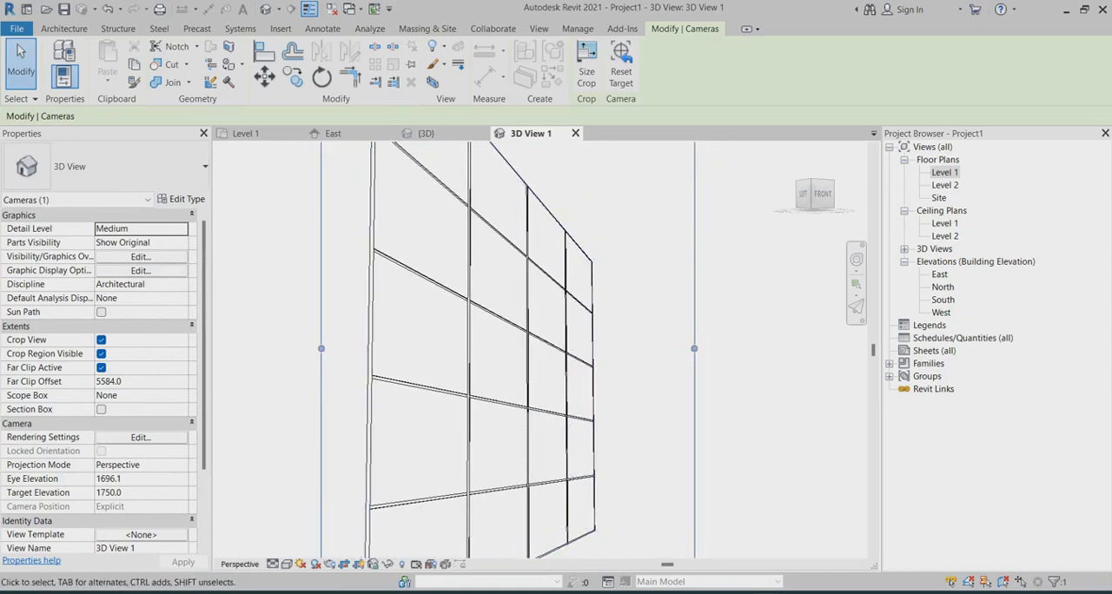
left_click(286, 565)
left_click(310, 520)
scroll(660, 276, "down", 2)
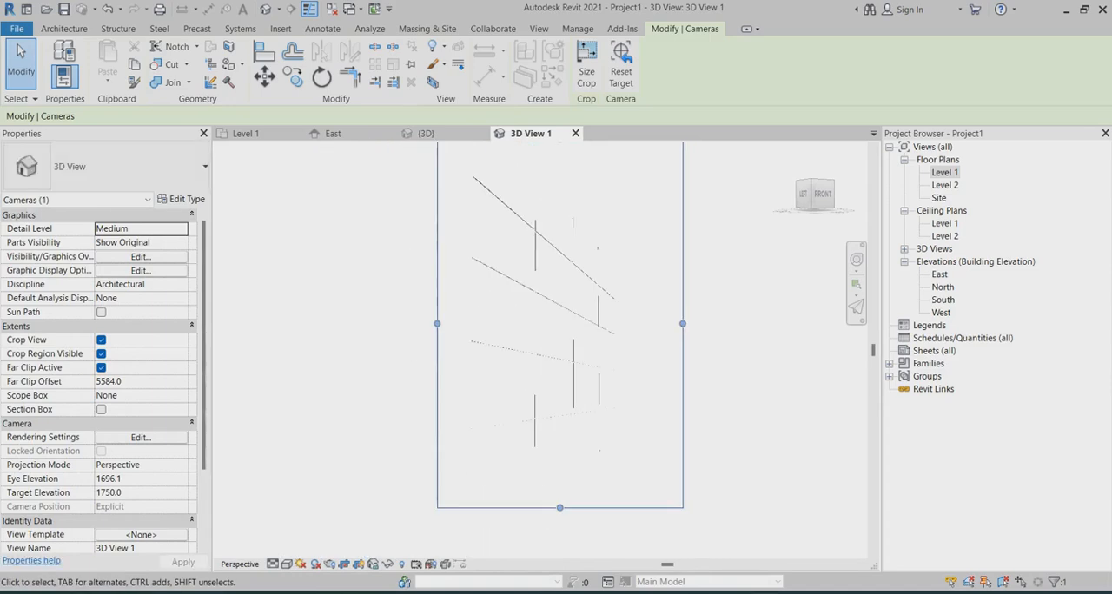
left_click(272, 563)
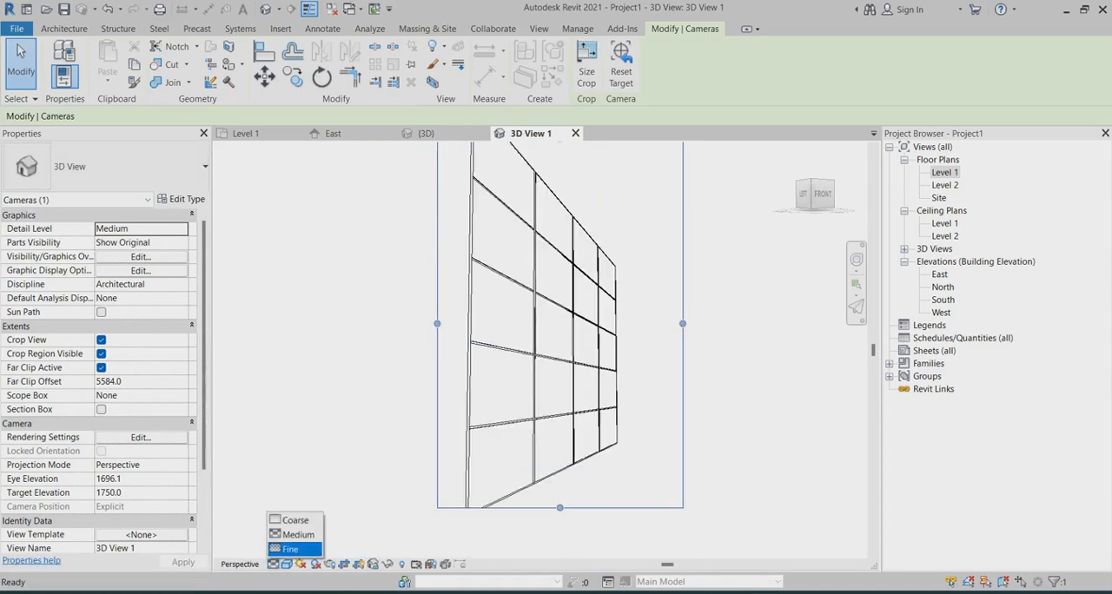
left_click(290, 549)
left_click(286, 564)
left_click(312, 519)
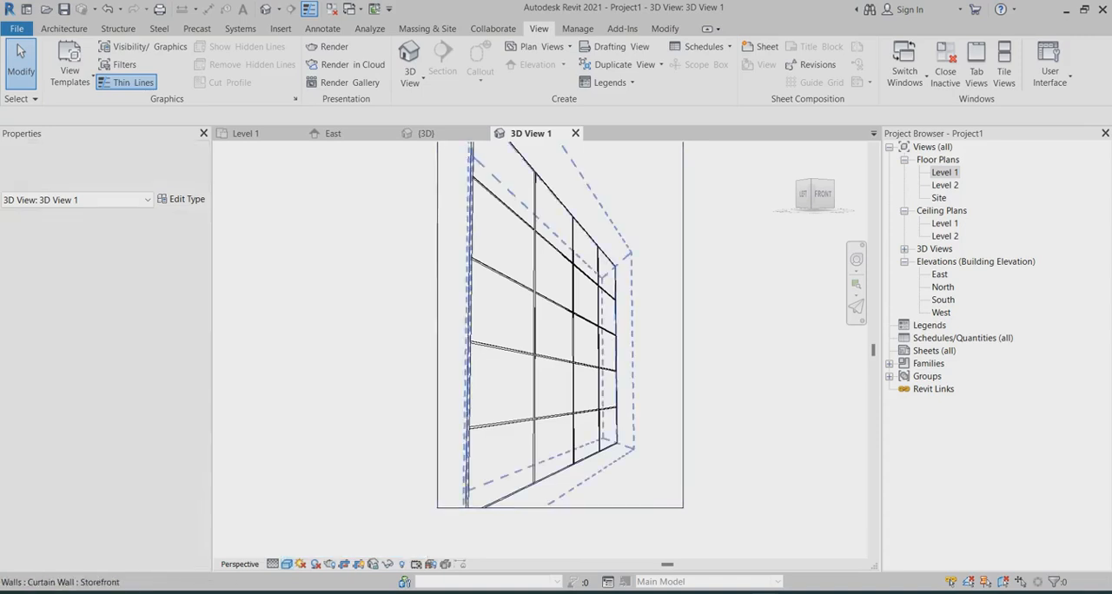
scroll(635, 391, "up", 1)
middle_click_drag(635, 391, 634, 402, "shift")
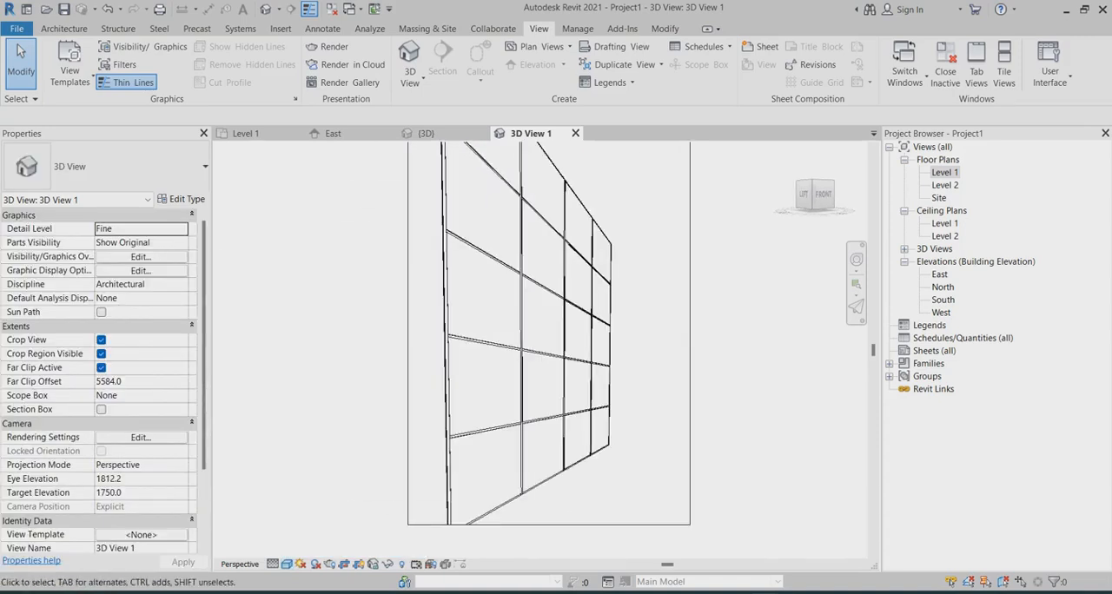
scroll(674, 337, "up", 3)
scroll(635, 369, "down", 4)
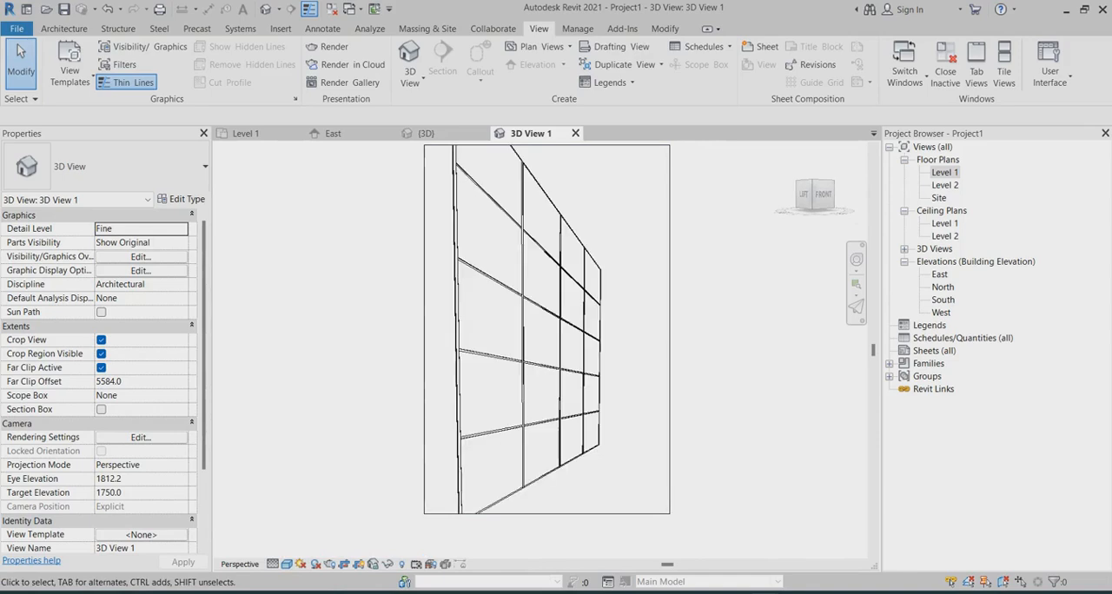
Step: From the Level 1 floor plan, start creating another camera view of the wall
double_click(945, 172)
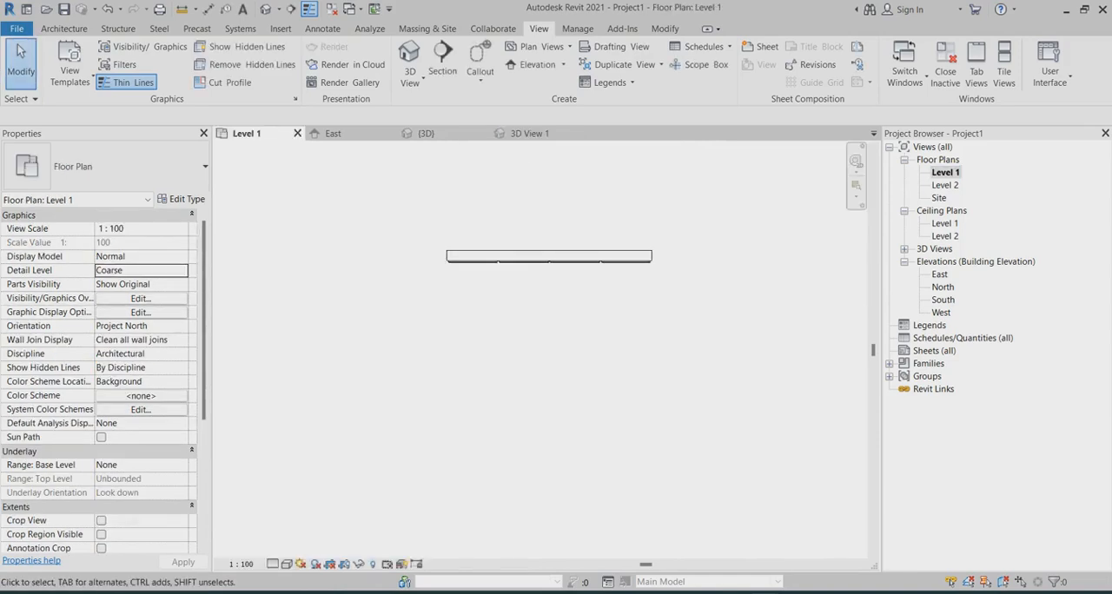
scroll(427, 353, "down", 1)
left_click(409, 77)
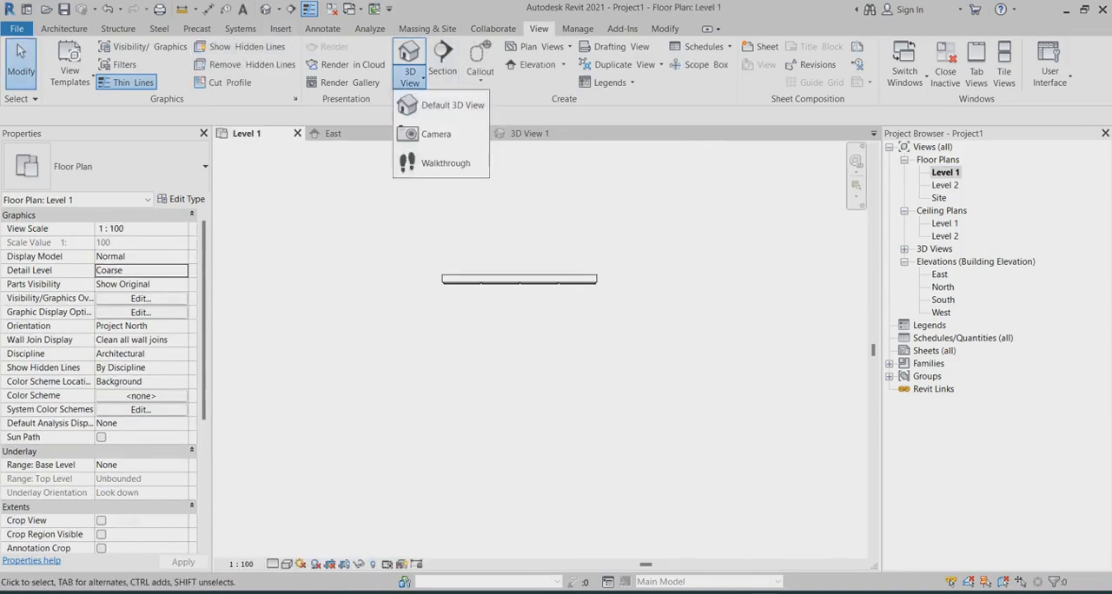